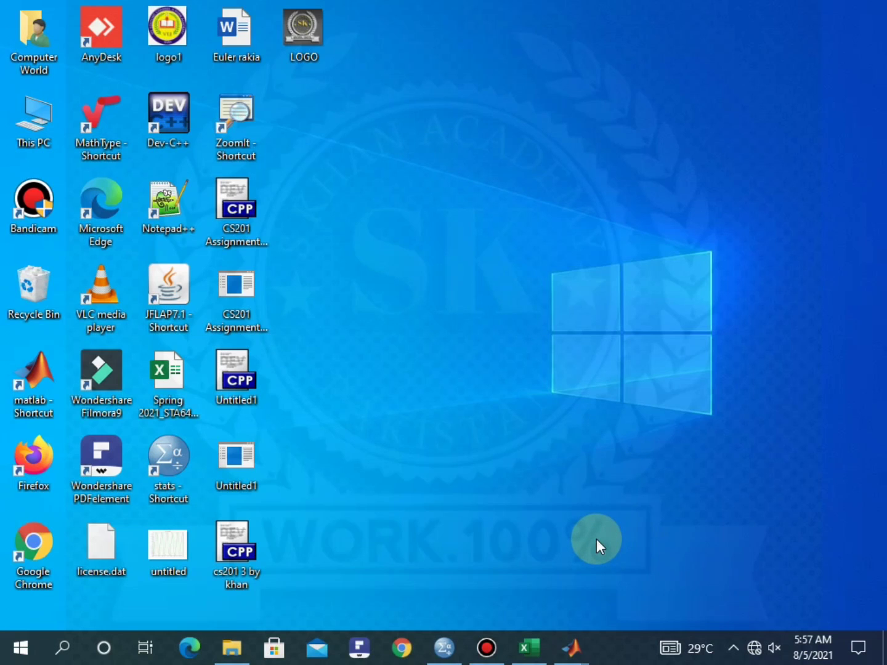
Restore the Lec 3 workbook showing the Data column with 12, 30, 45, 57 and 70
left_click(529, 647)
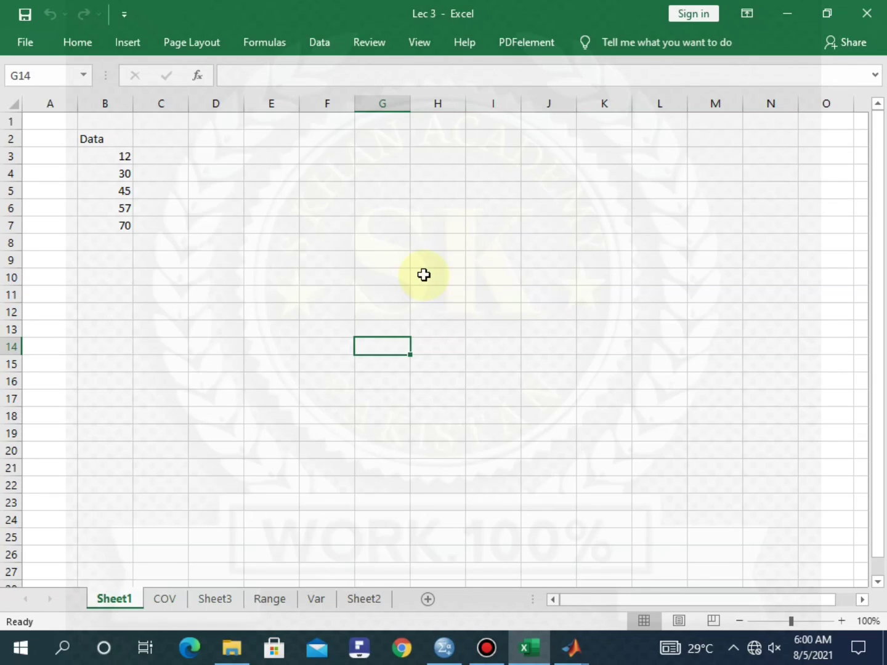
Copy the Data header and its values 12, 30, 45, 57, 70 from B2:B7
left_click(296, 227)
left_click(405, 249)
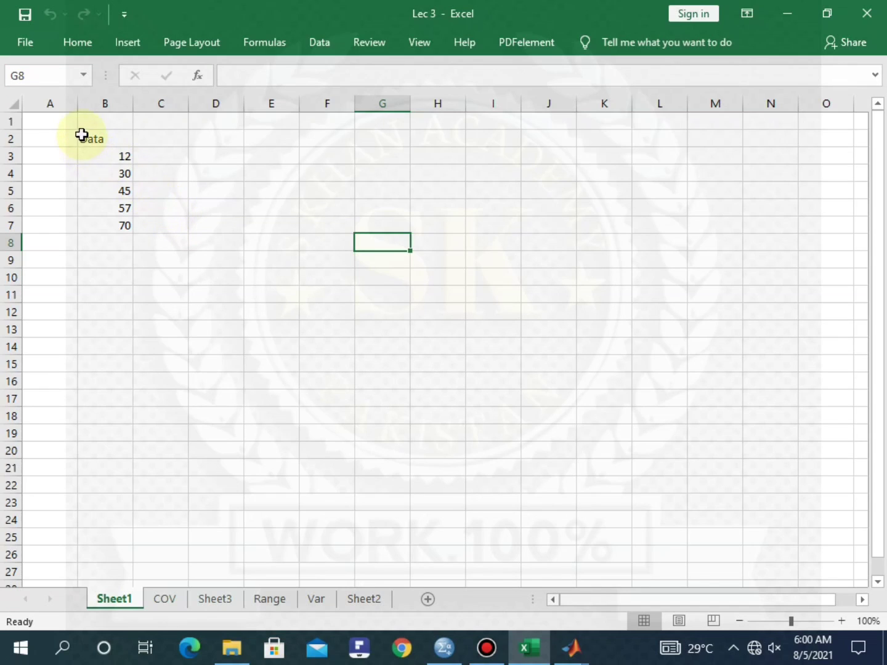
left_click_drag(81, 135, 104, 223)
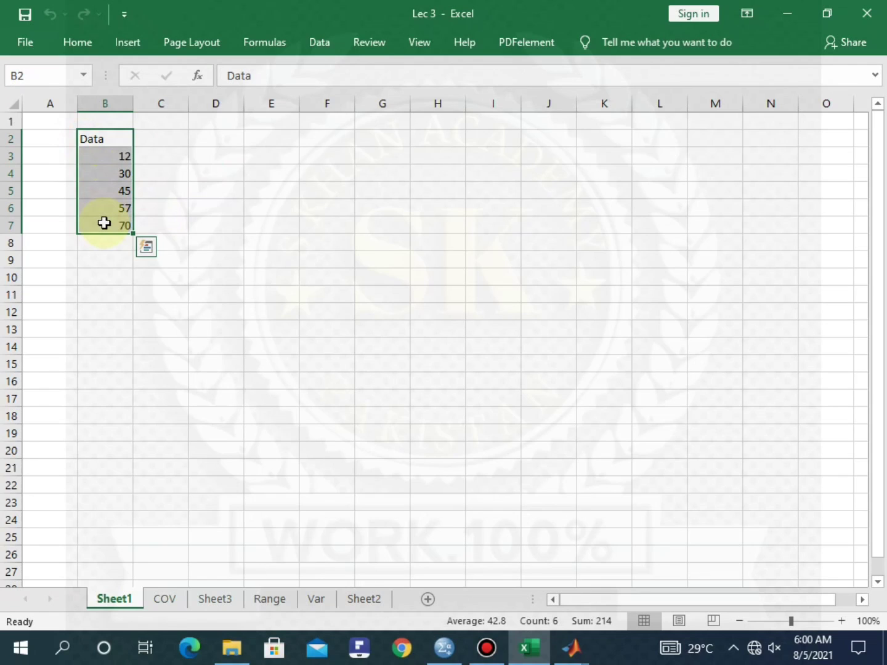
key("ctrl+c")
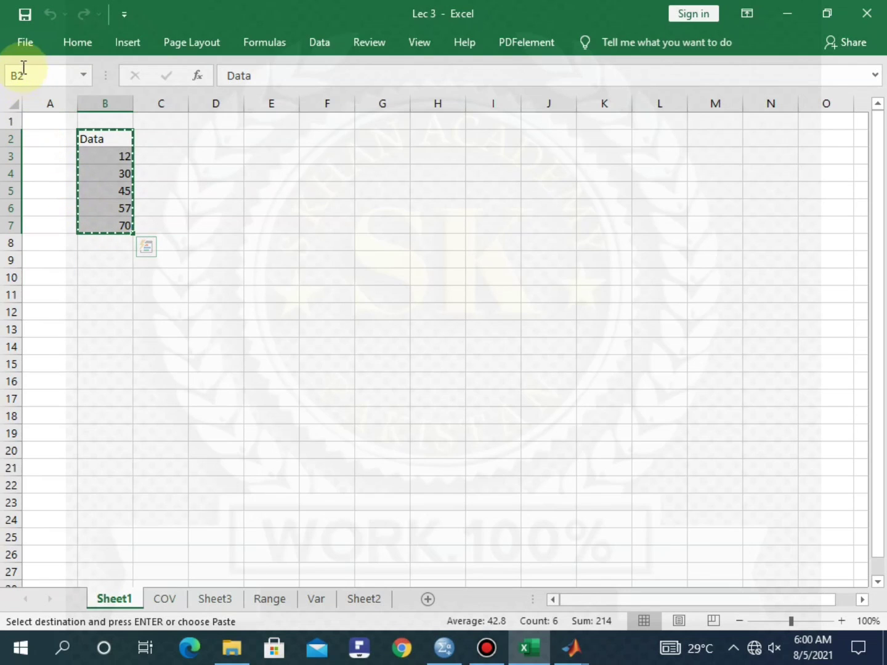
Create a new blank workbook and paste the Data column into A1:A6
left_click(22, 46)
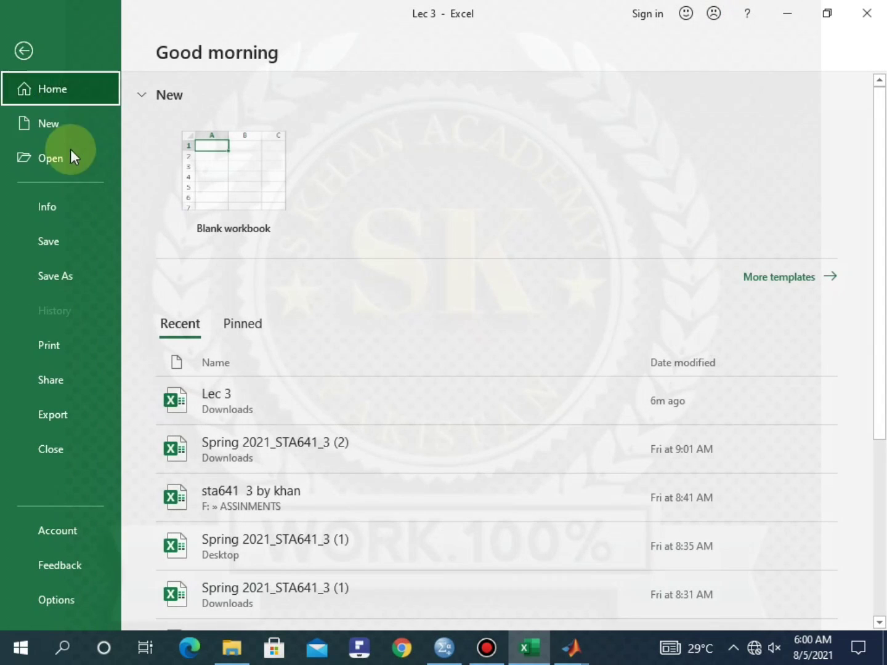
left_click(64, 125)
left_click(259, 182)
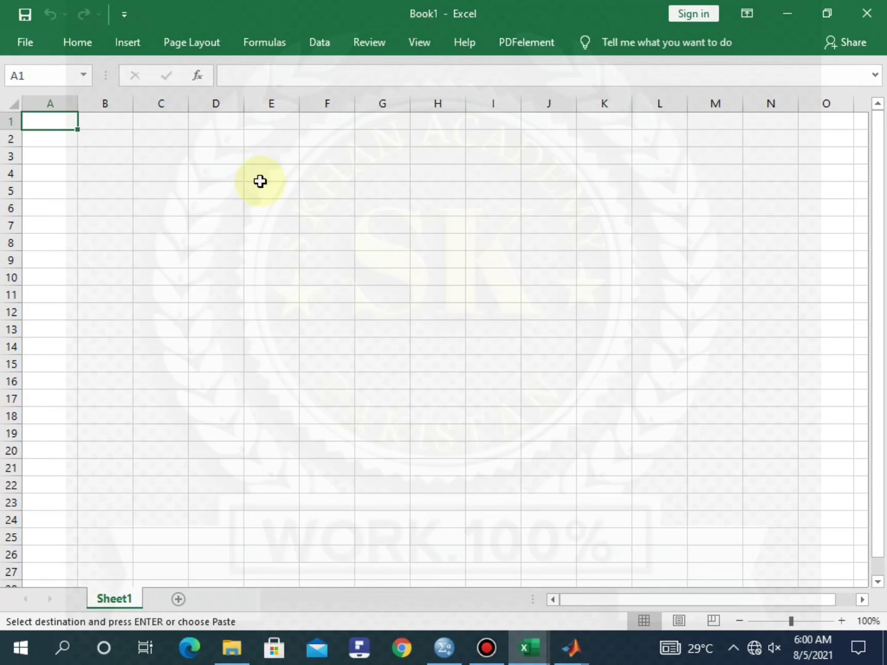
key("ctrl+v")
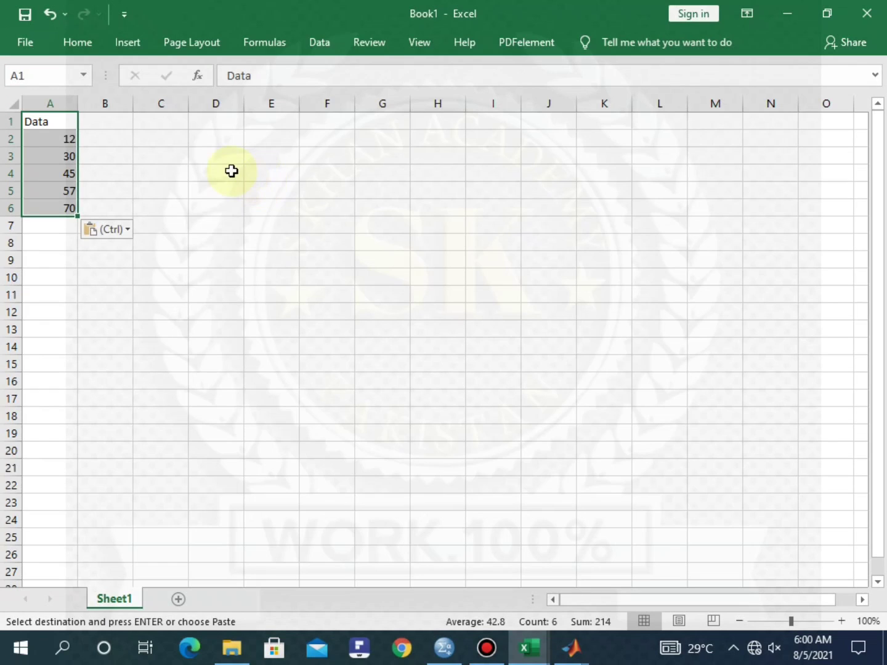
left_click(231, 171)
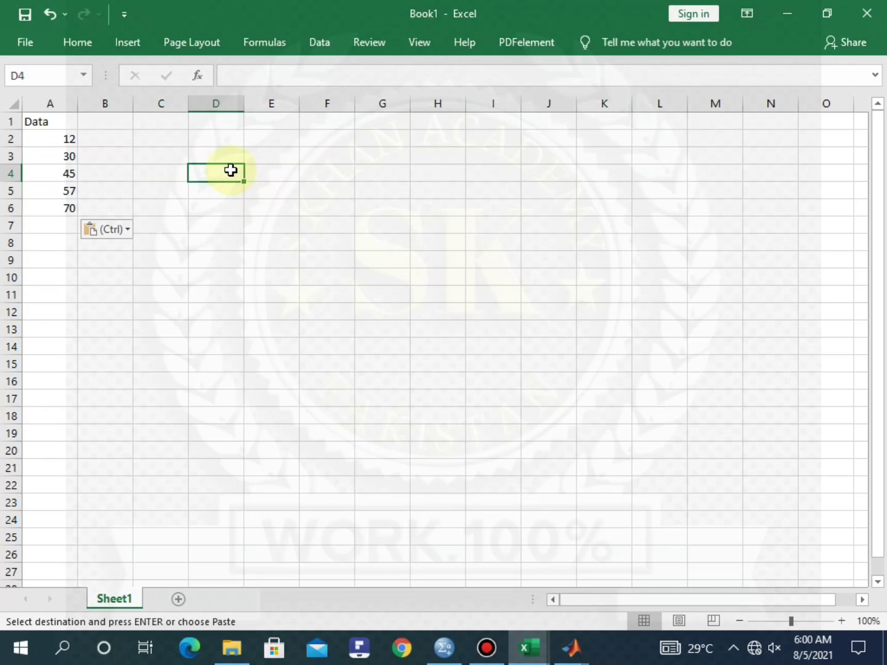
Save the new workbook to the Desktop as Book1
left_click(25, 42)
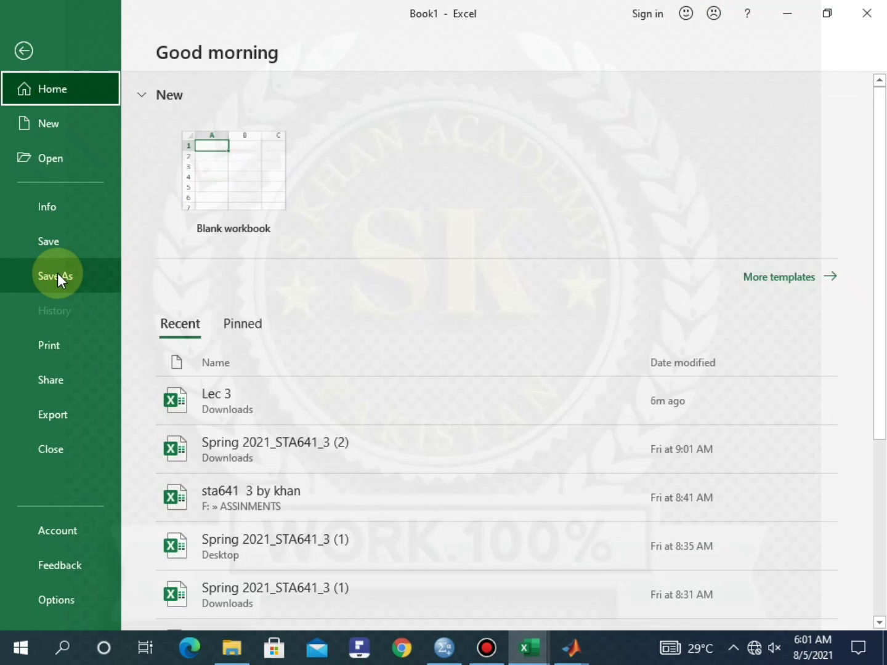
left_click(57, 273)
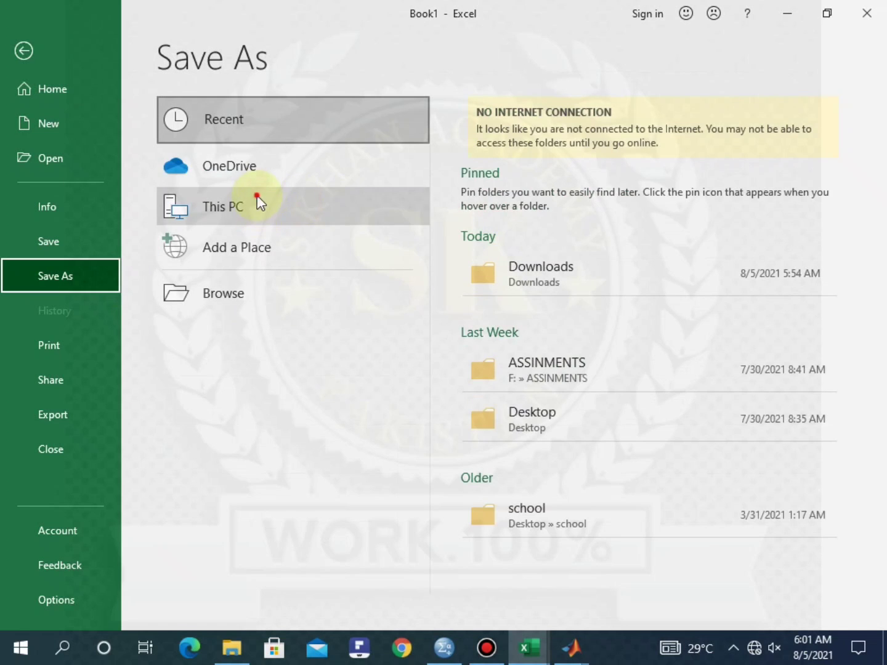
left_click(254, 198)
left_click(536, 497)
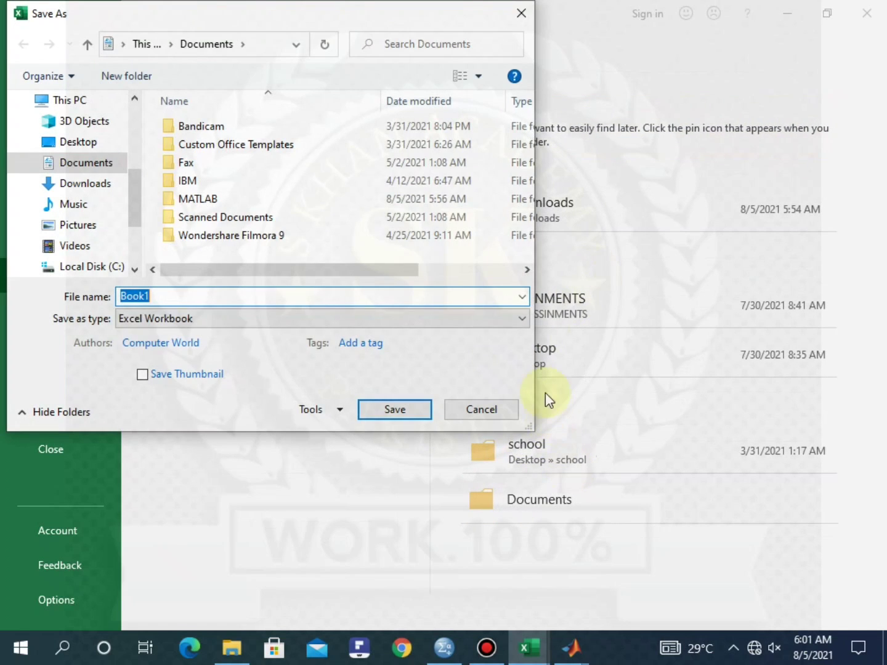
left_click(521, 14)
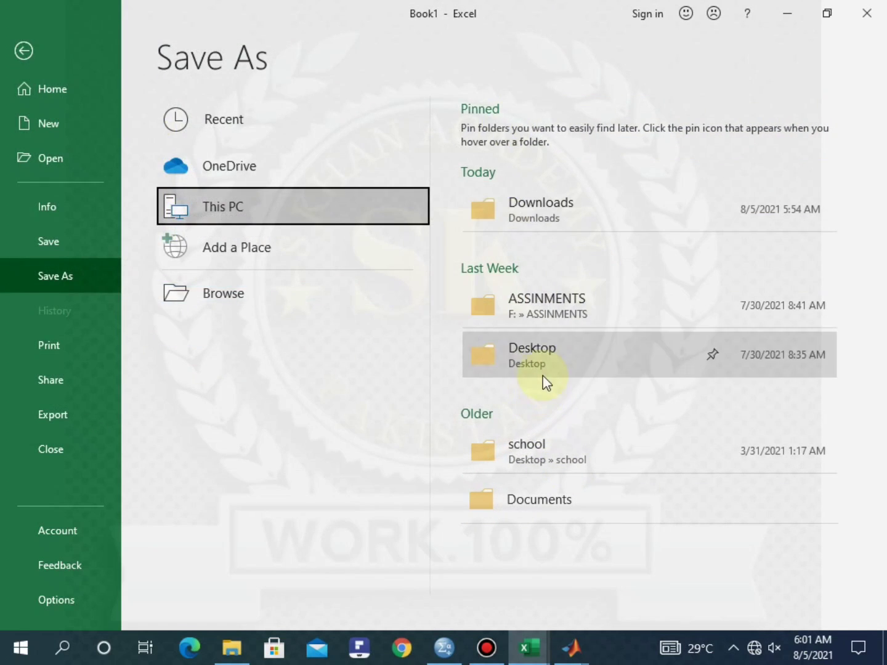
left_click(533, 358)
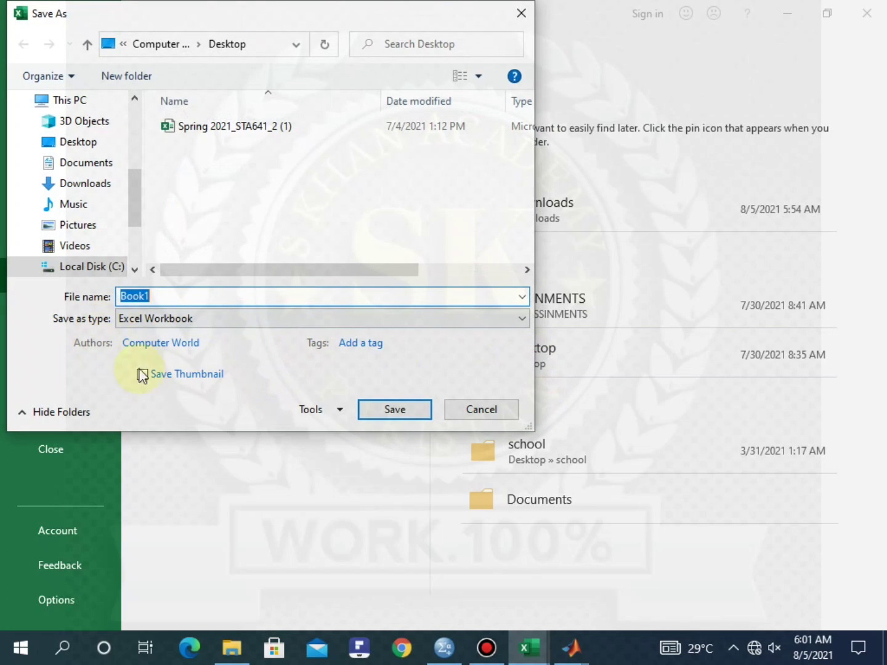
left_click(394, 411)
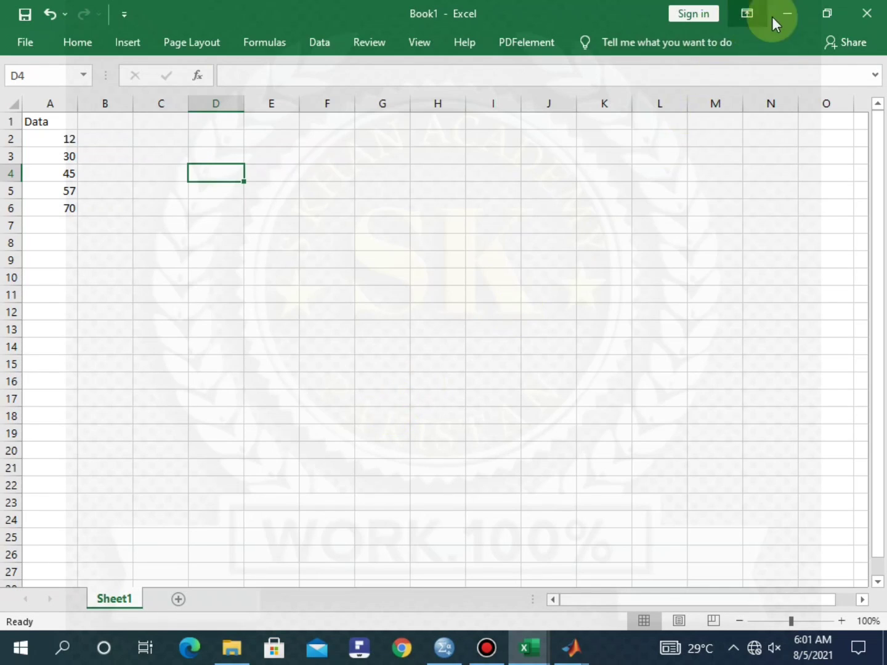
Import Book1.xlsx from the Desktop as Excel data, reading variable names from the first row
left_click(444, 654)
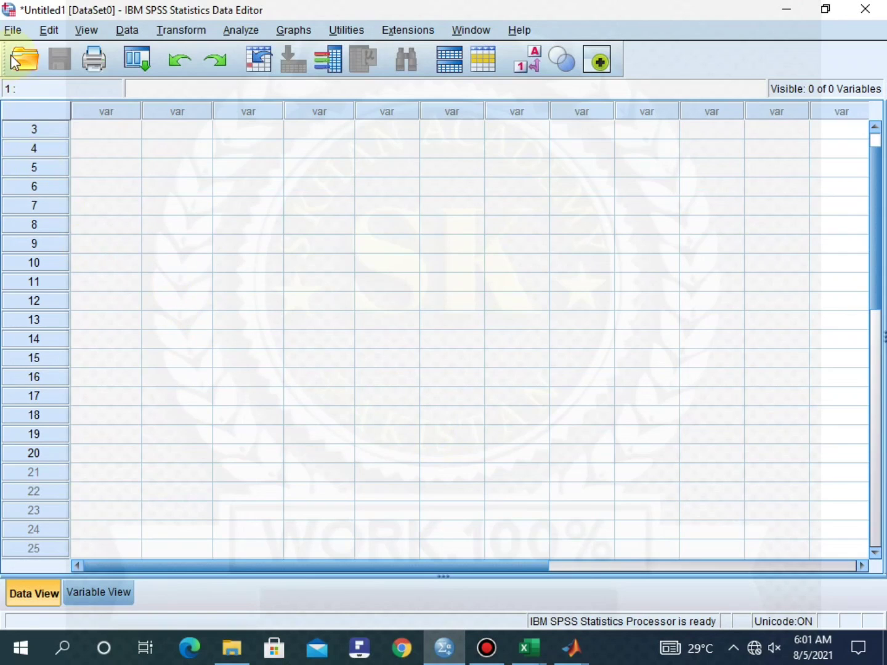
left_click(13, 32)
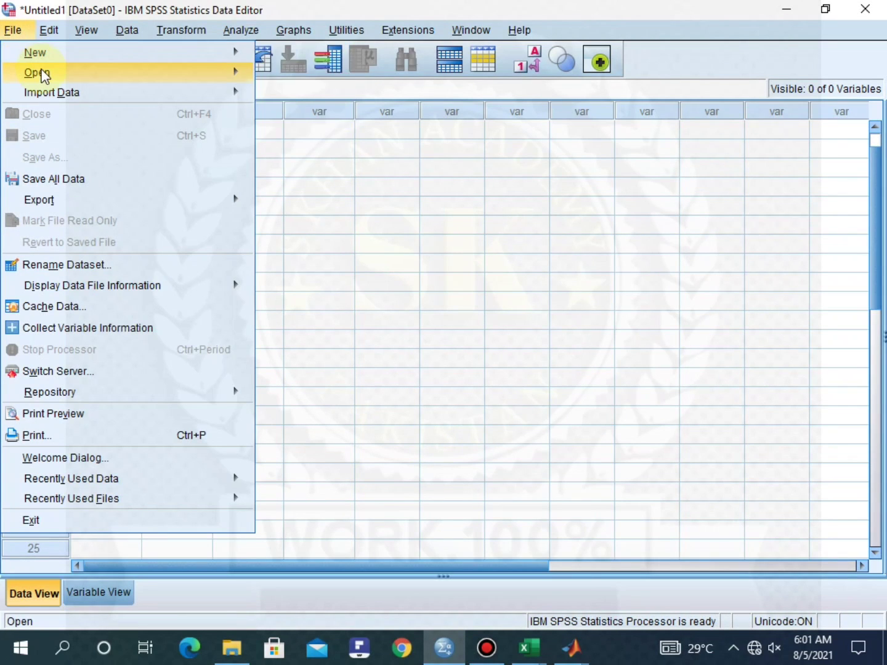
mouse_move(52, 74)
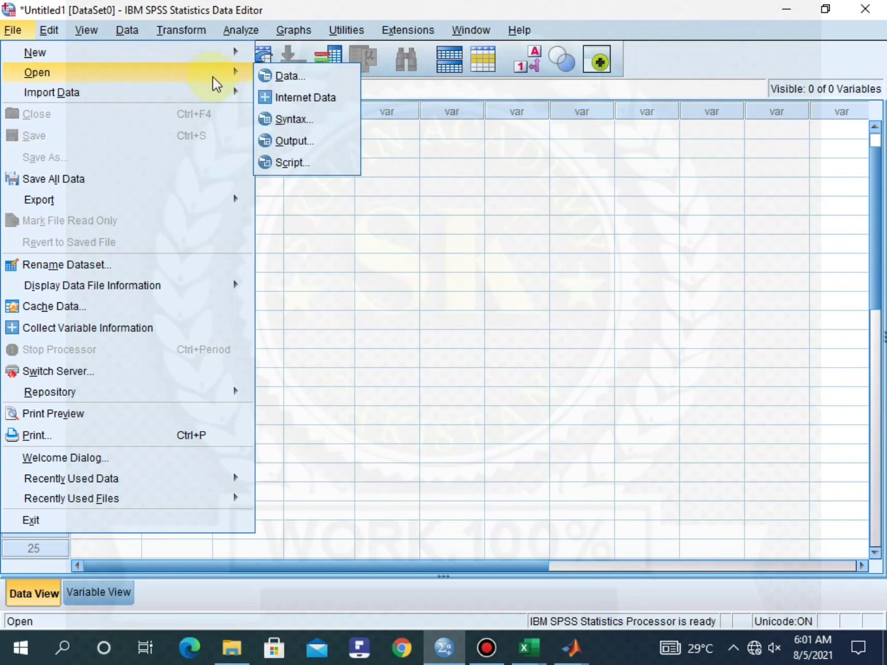
left_click(301, 76)
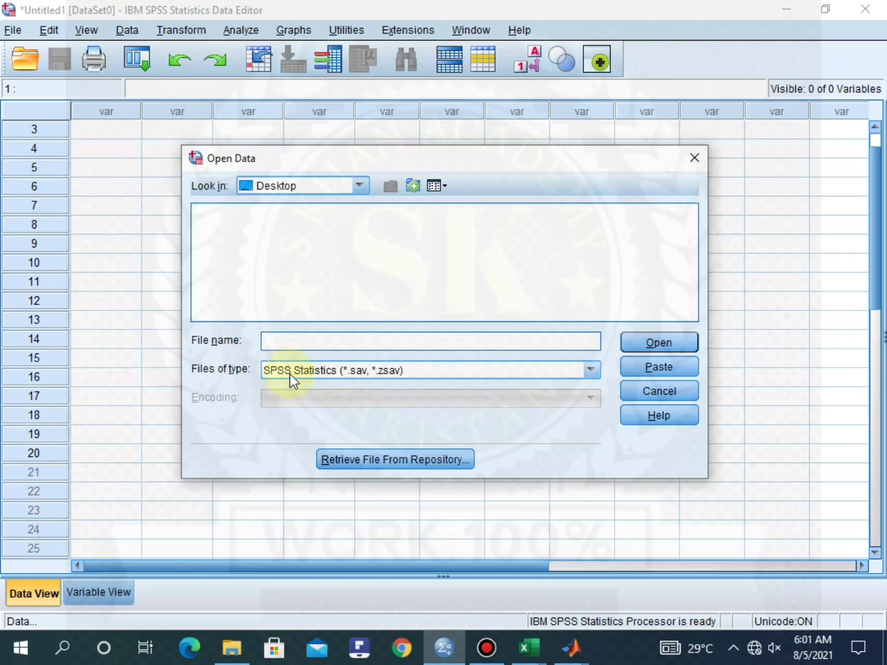
left_click(588, 367)
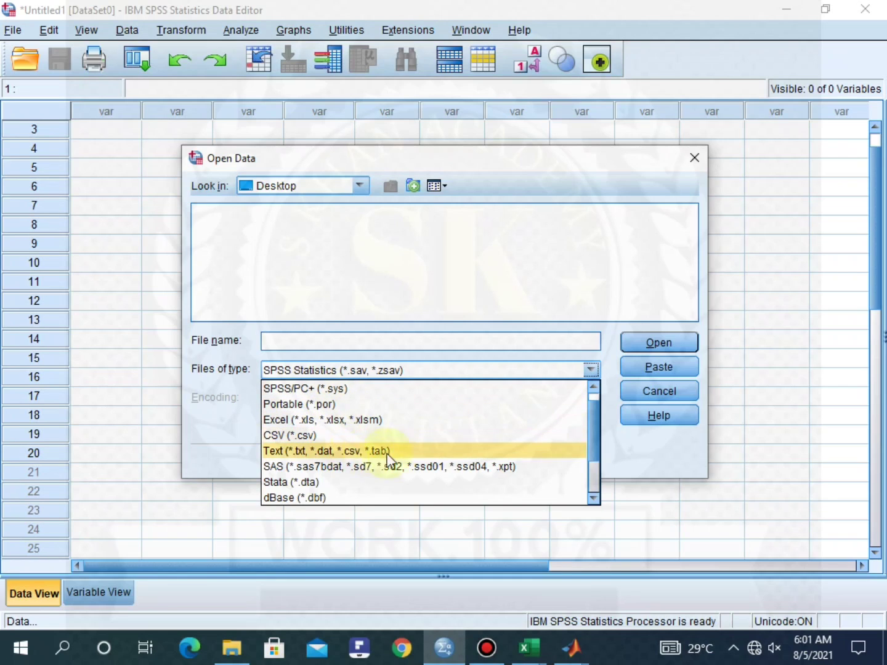
scroll(340, 480, "down", 1)
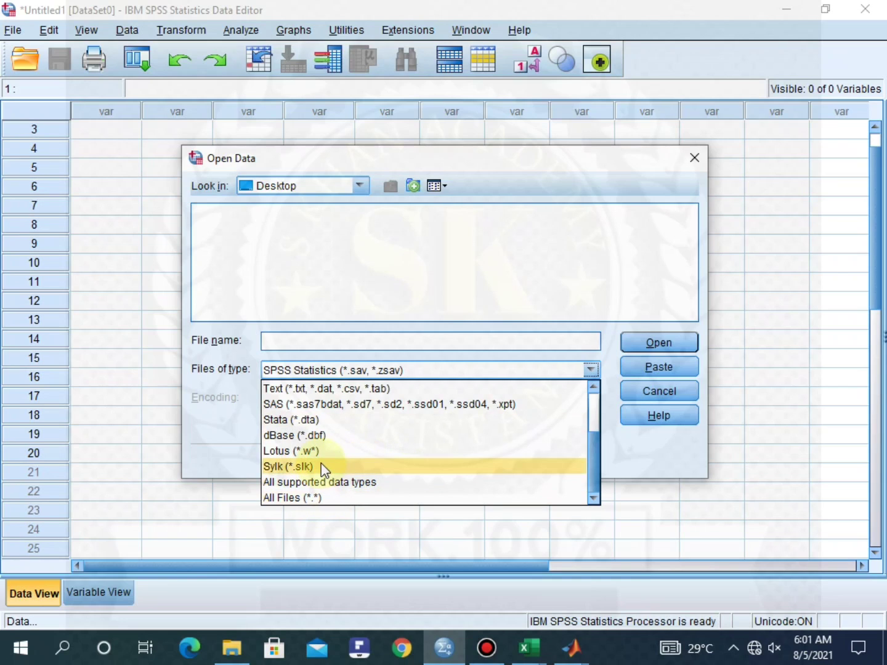
scroll(321, 463, "up", 2)
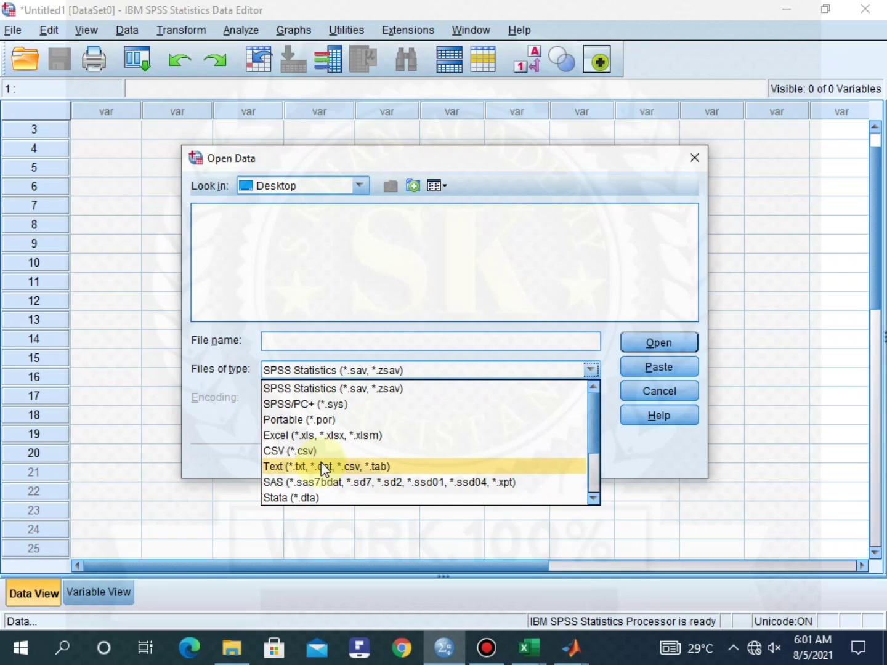
left_click(282, 435)
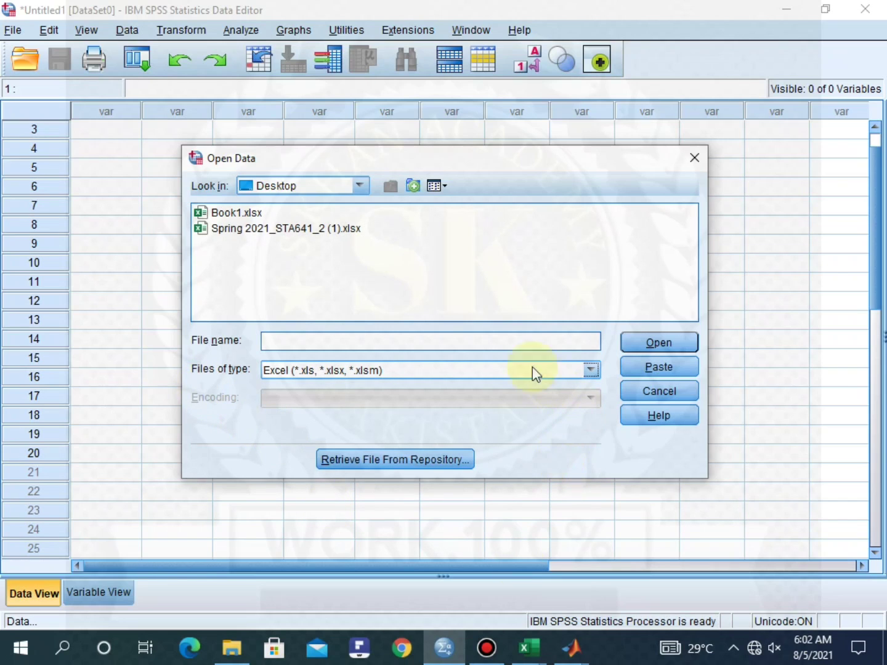
left_click(223, 212)
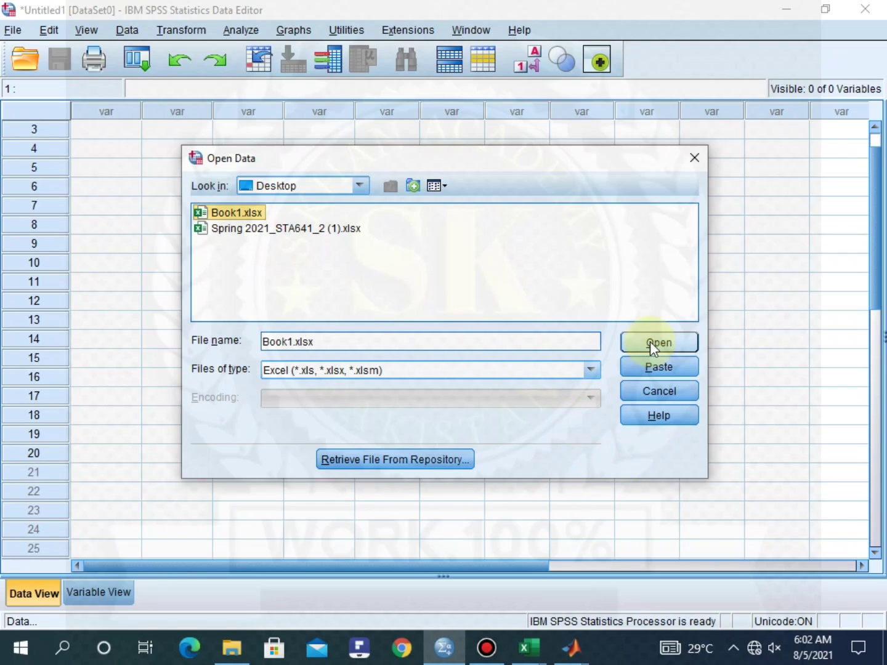
left_click(649, 341)
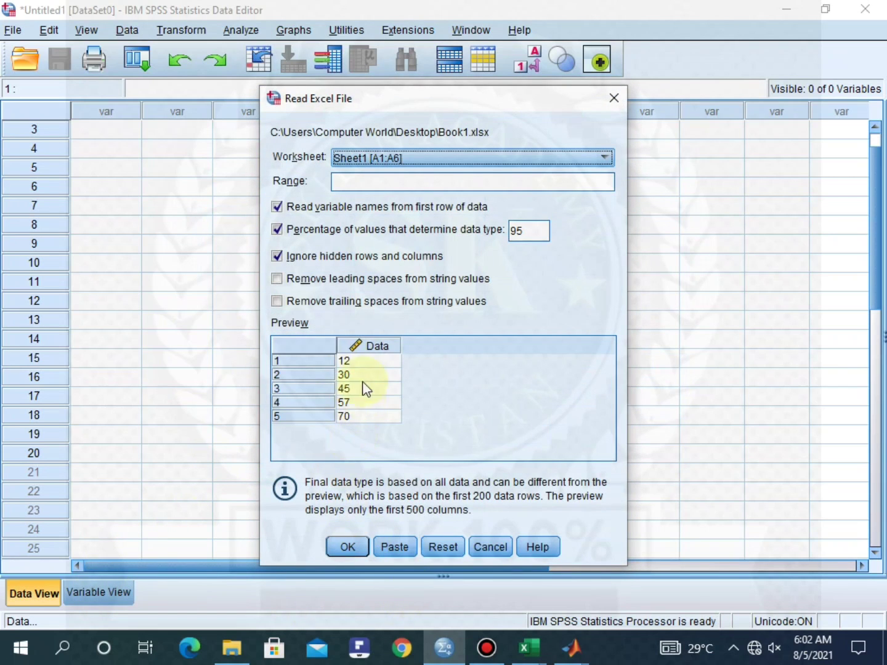
left_click(347, 546)
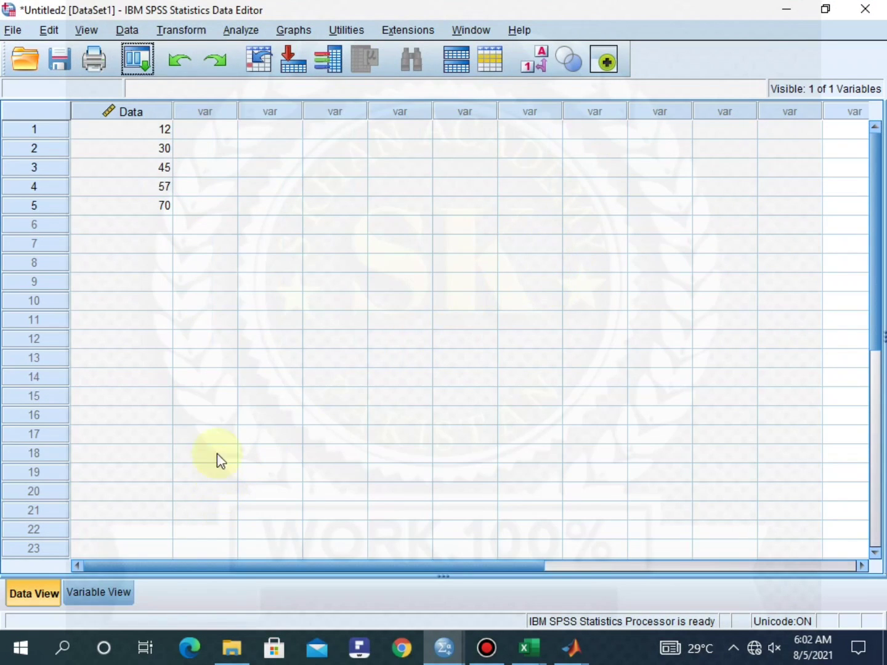
Check the Data variable's properties and browse the Analyze menu without choosing anything
left_click(86, 595)
left_click(16, 594)
left_click(240, 29)
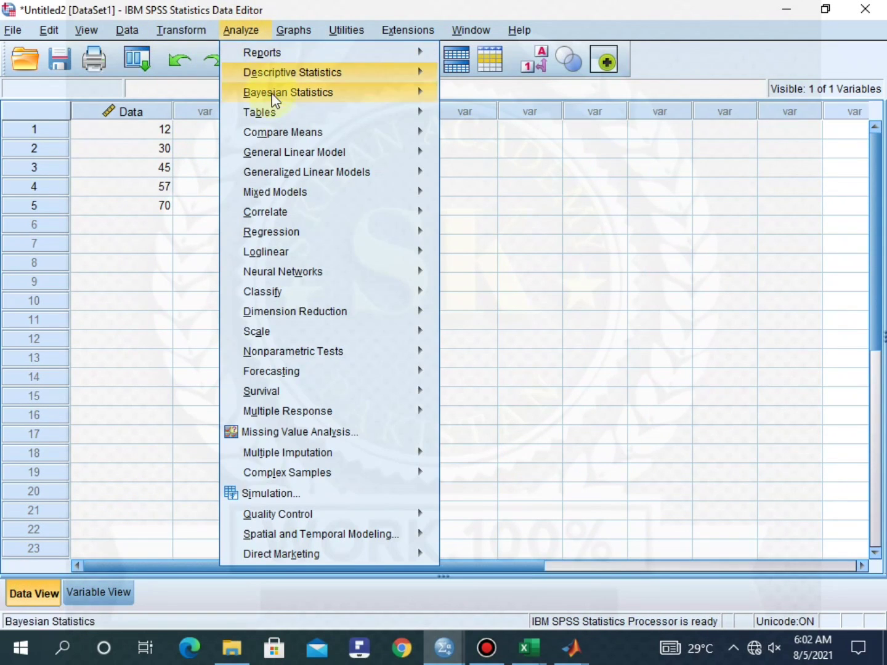
mouse_move(298, 72)
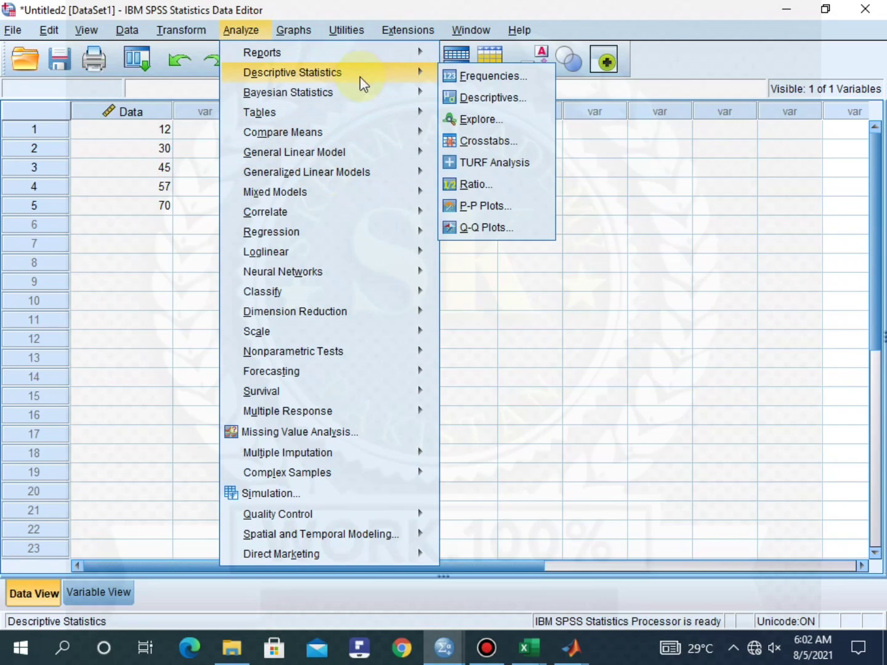
mouse_move(357, 93)
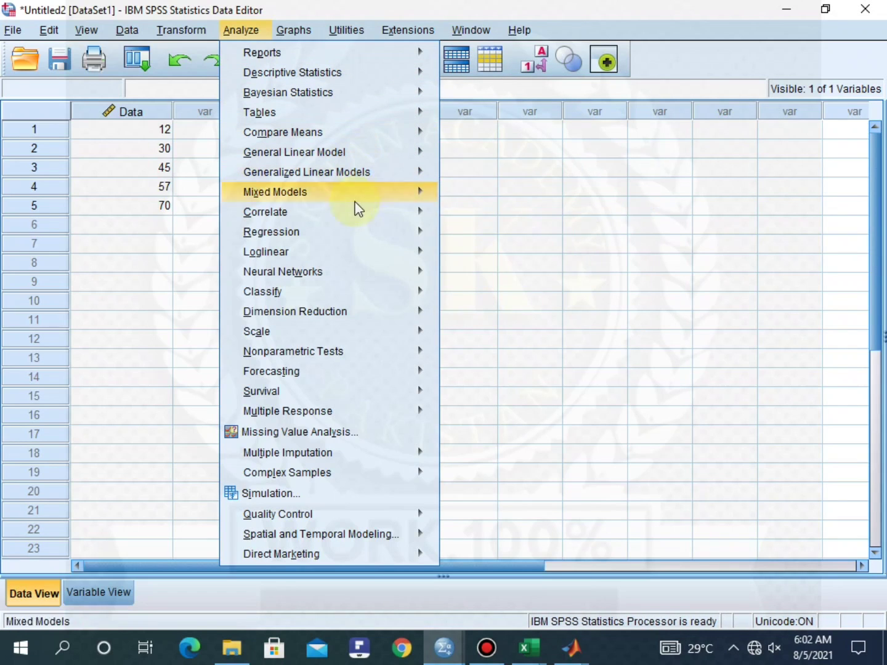
mouse_move(343, 209)
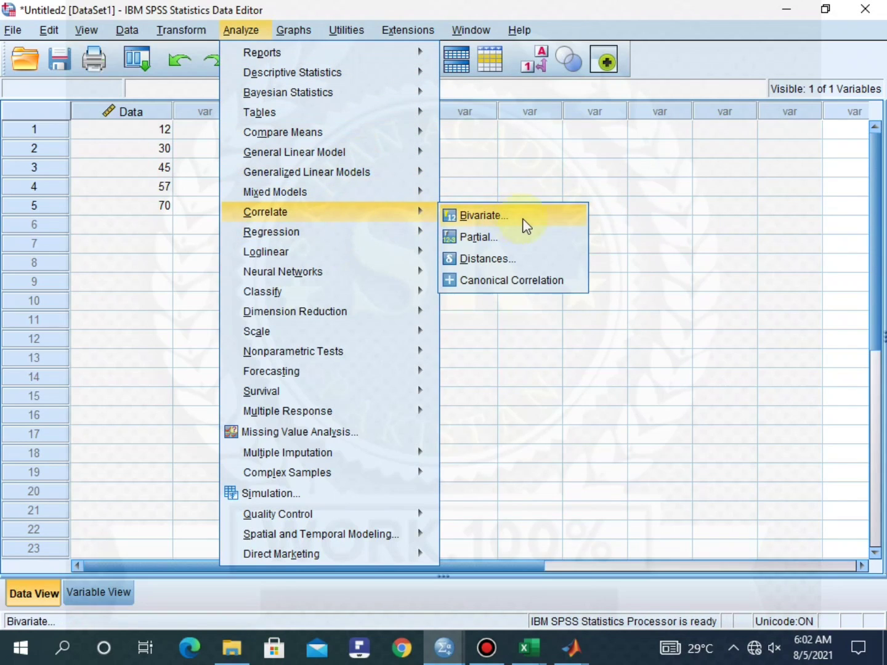
left_click(680, 190)
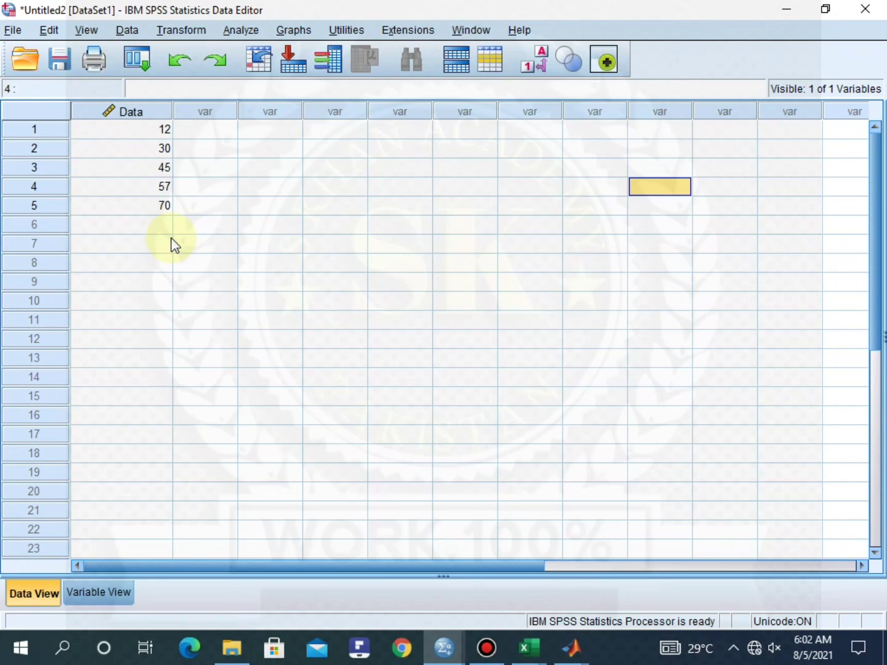
Run Descriptives on Data with Range and Variance added to the statistics
left_click(236, 30)
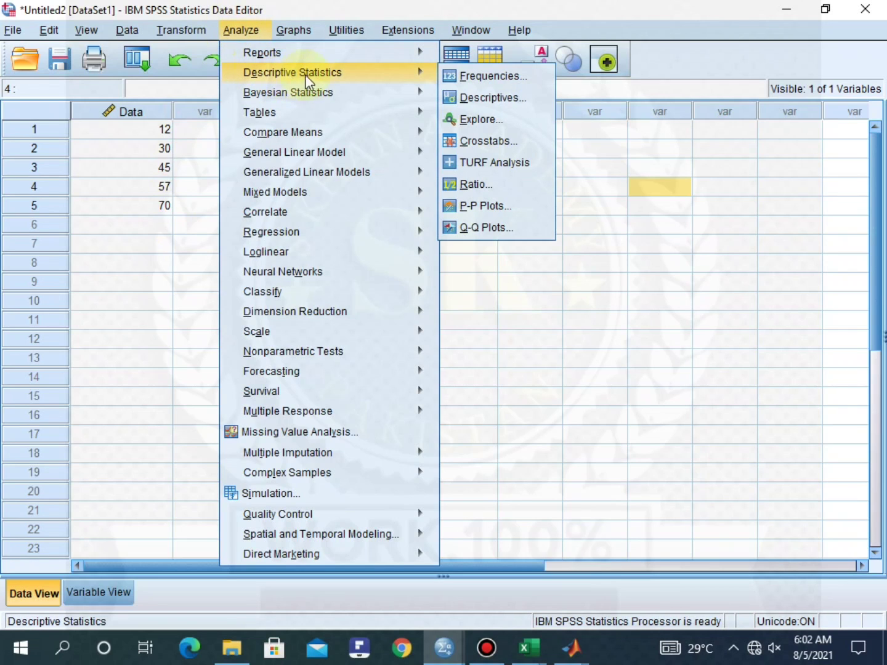
left_click(510, 99)
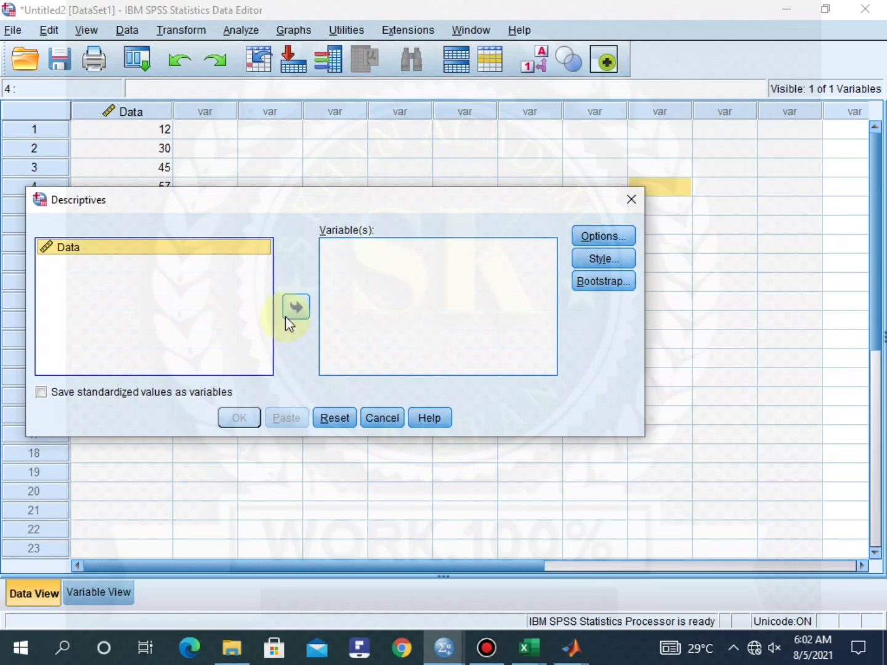
left_click(297, 307)
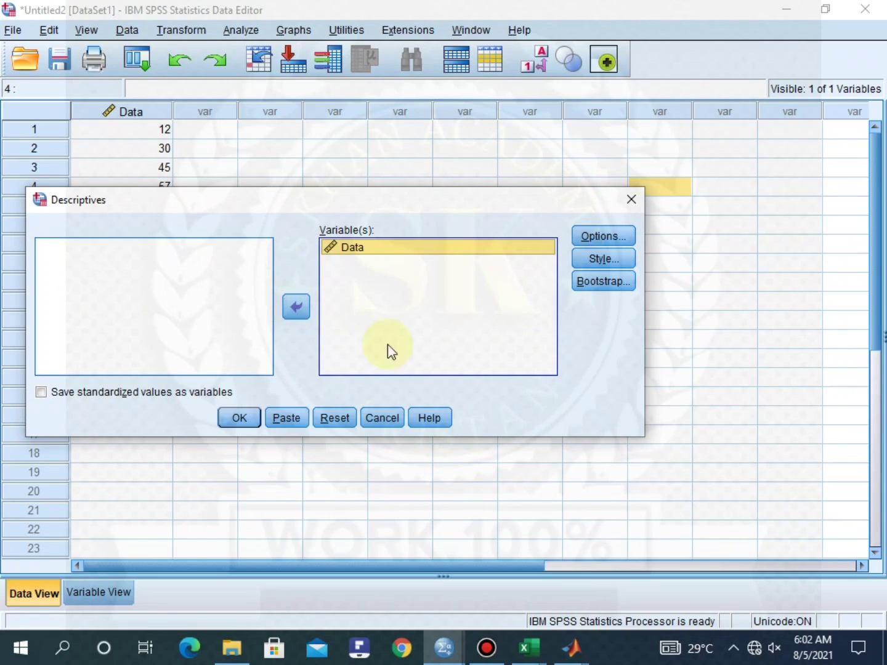
left_click(588, 234)
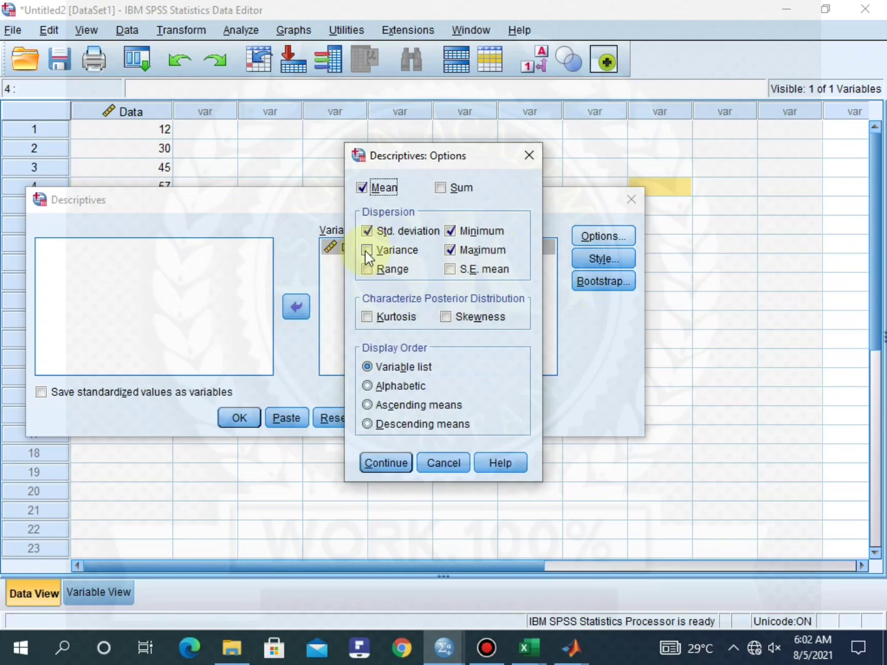
left_click(367, 269)
left_click(386, 251)
left_click(388, 465)
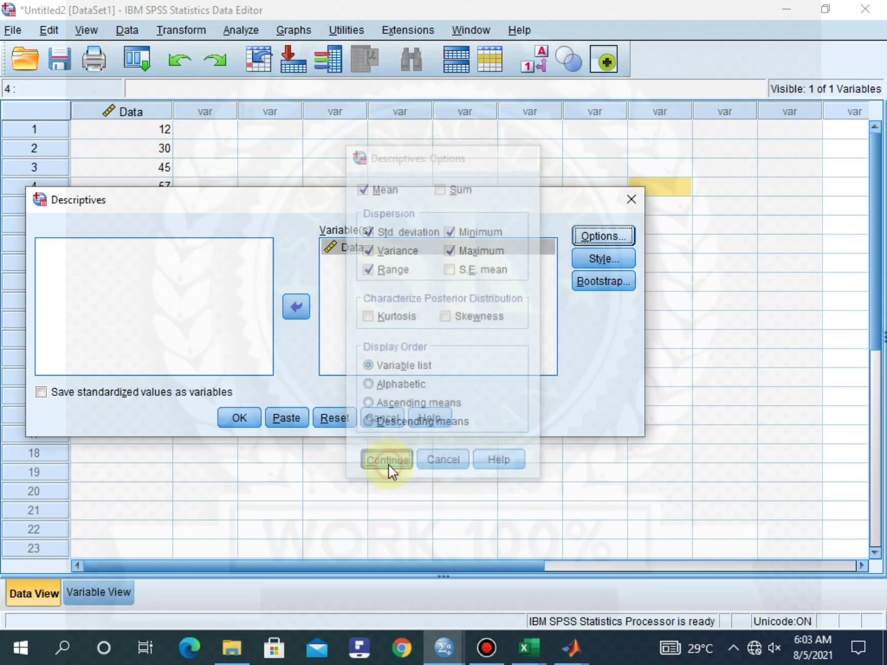
left_click(240, 418)
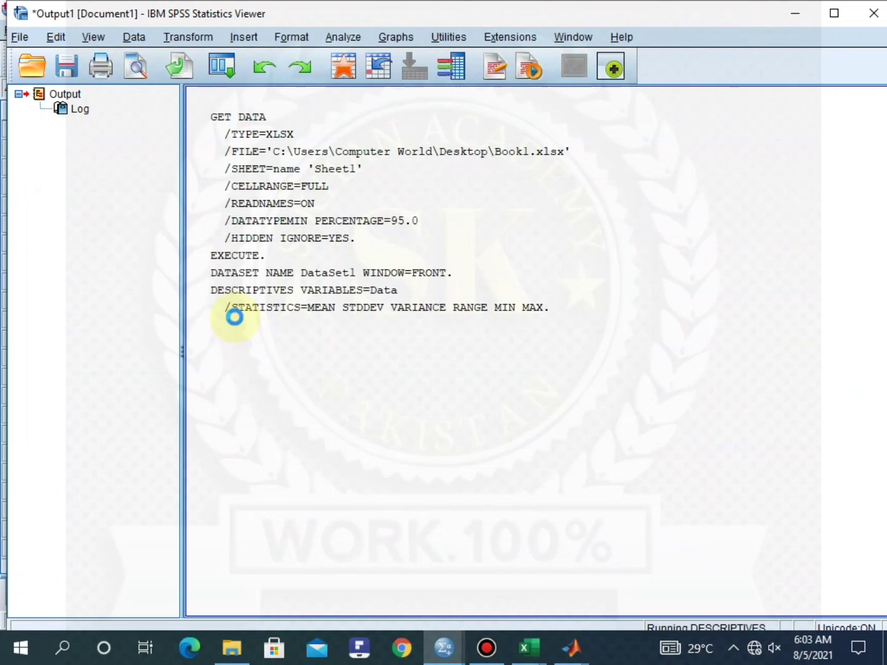
Review the Descriptive Statistics output: N 5, range 58, mean 42.80, SD 22.687, variance 514.700
left_click(683, 391)
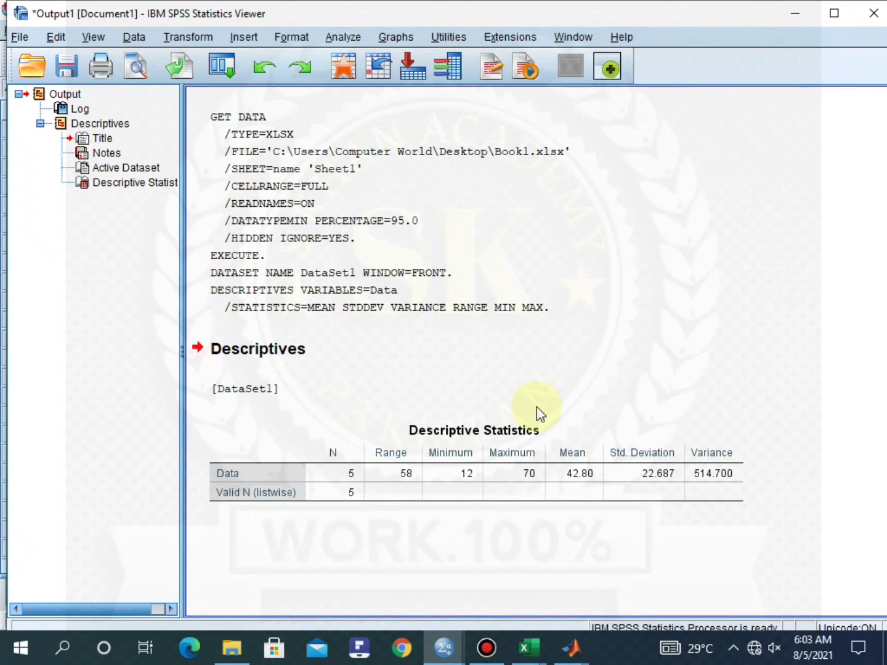
left_click(318, 279)
left_click(363, 332)
key("ctrl+a")
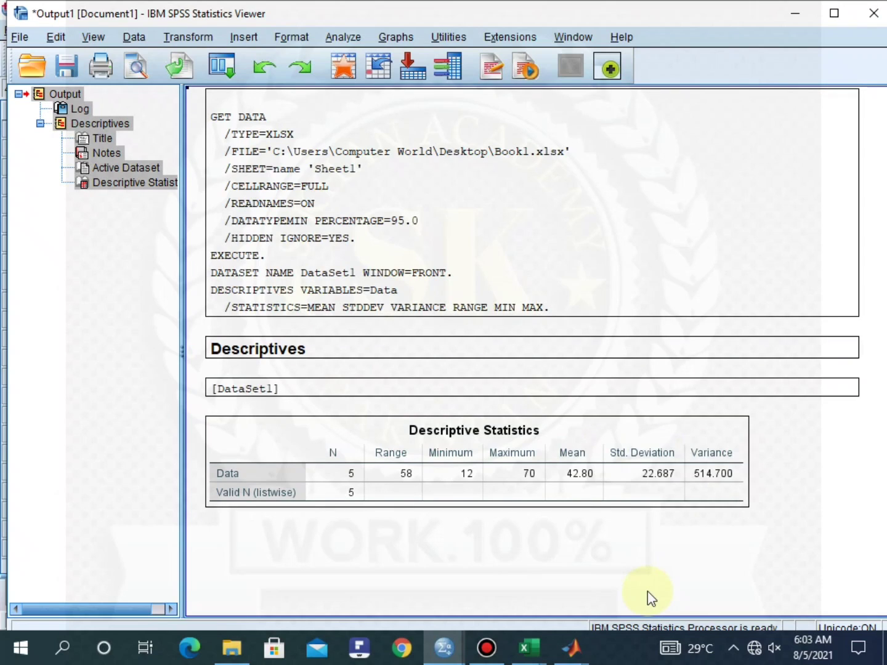
left_click(803, 468)
left_click(397, 268)
Select and copy the syntax log and Descriptive Statistics table, then bring up the Start menu
left_click(196, 108)
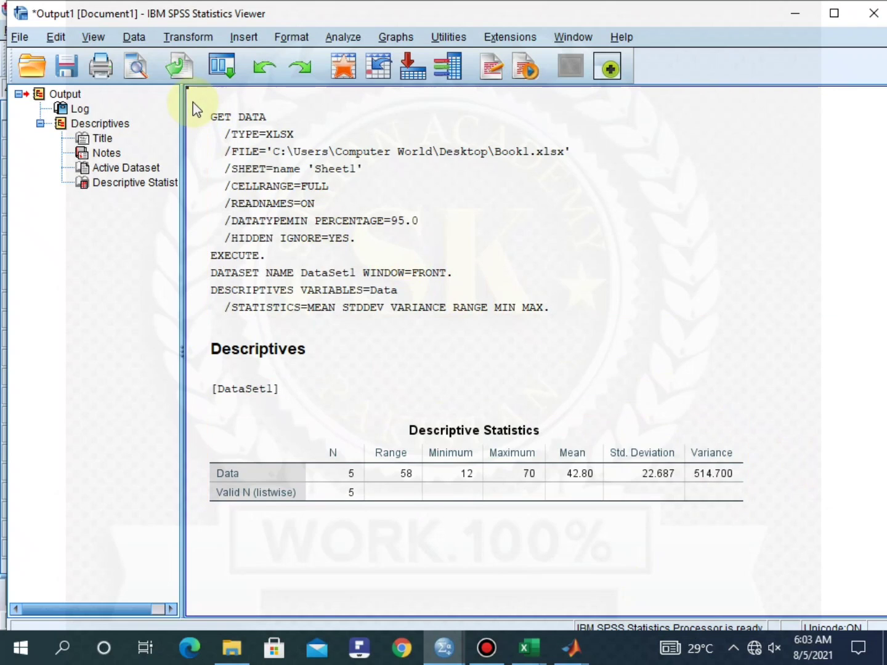
left_click(342, 257)
left_click(570, 518)
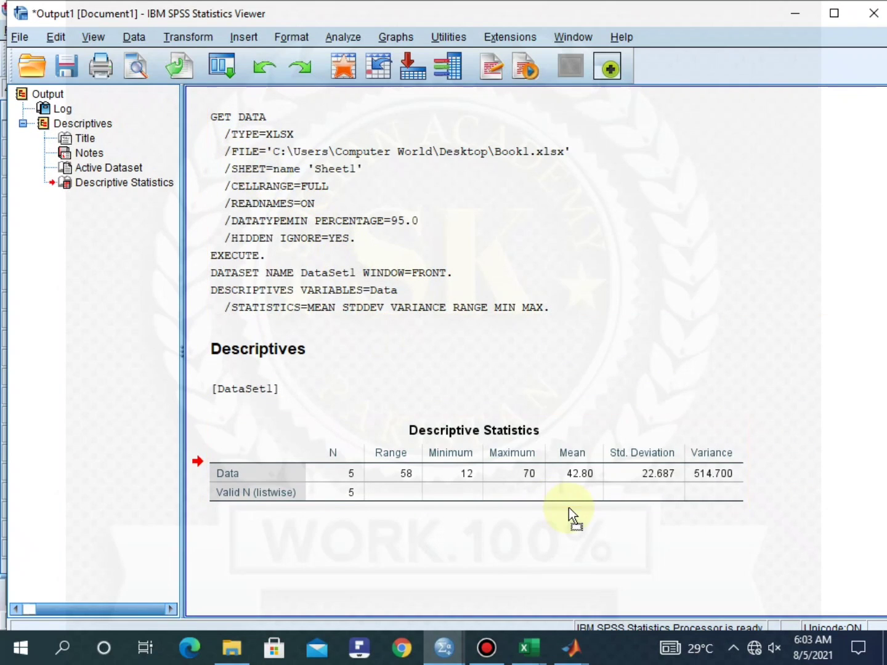
left_click(824, 347)
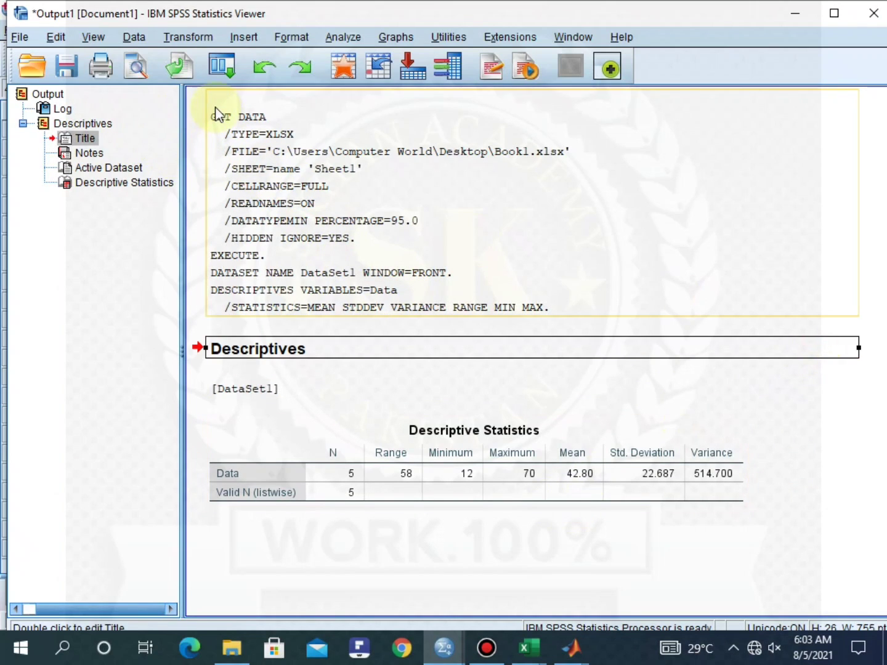
left_click_drag(217, 114, 238, 241)
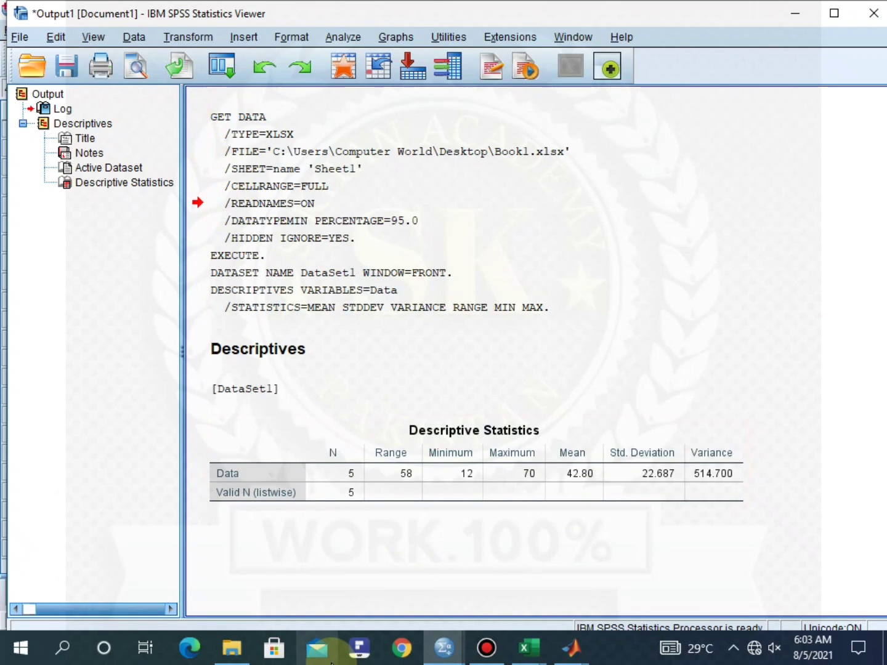
key("ctrl+a")
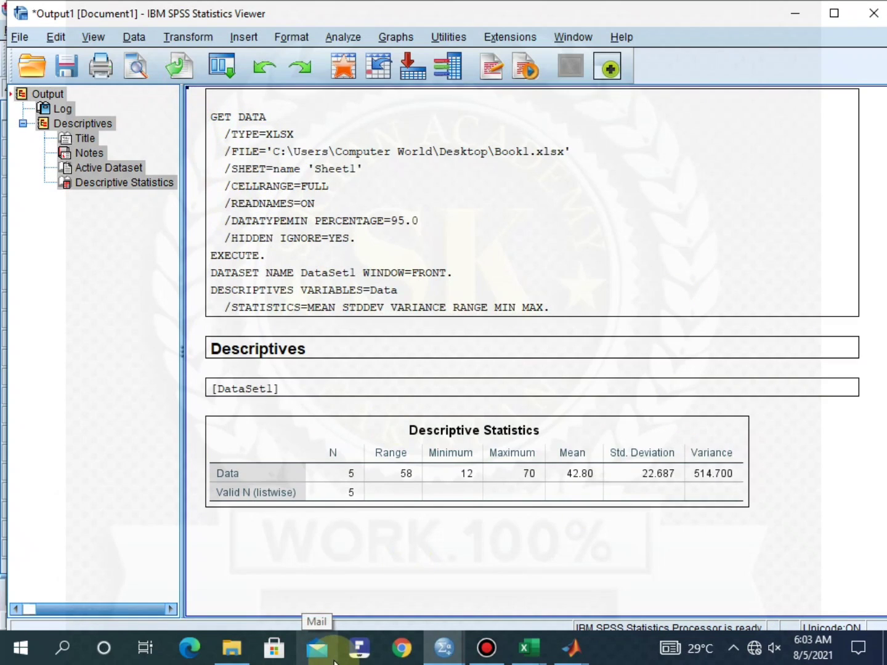
right_click(406, 234)
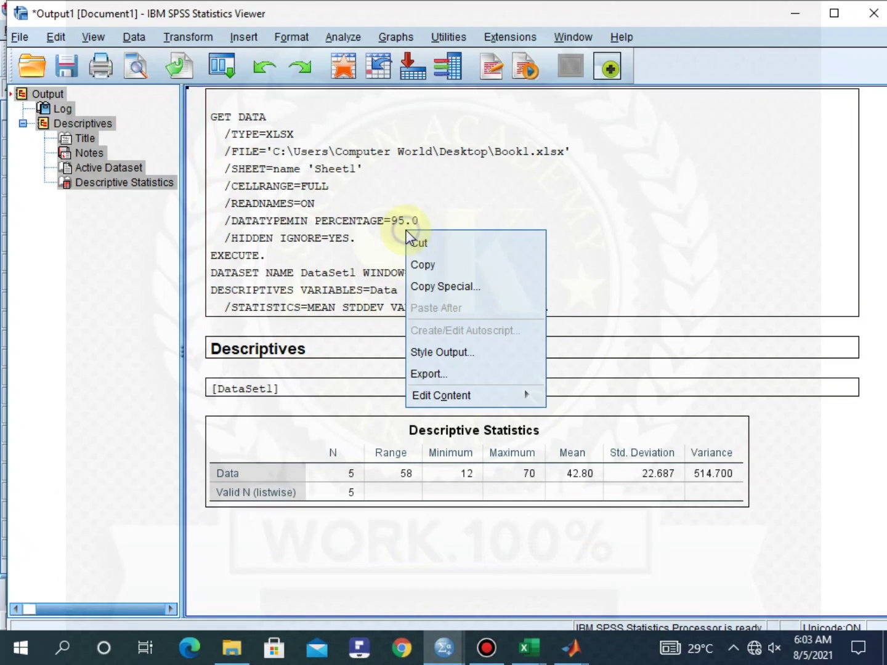
left_click(436, 264)
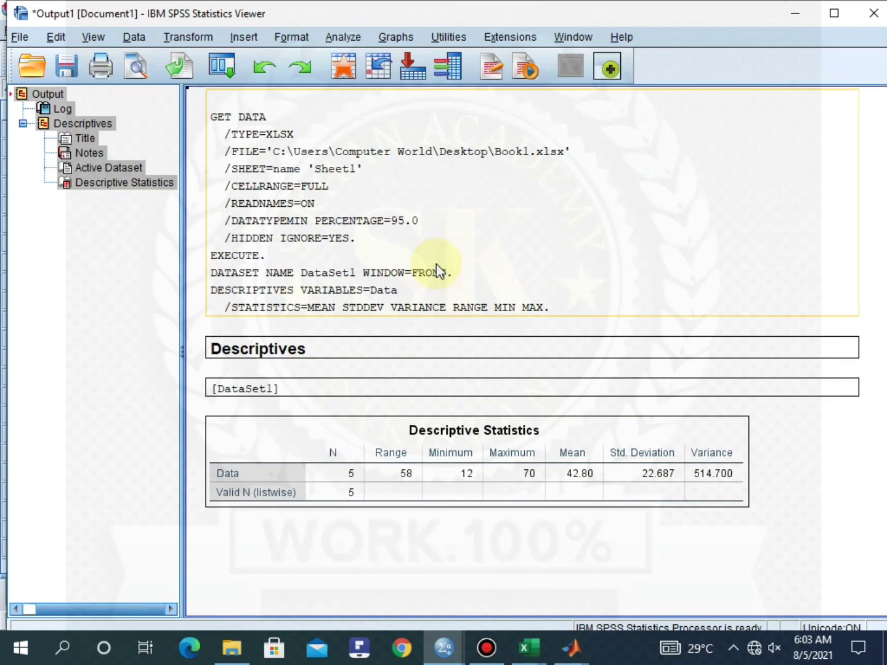
left_click(20, 648)
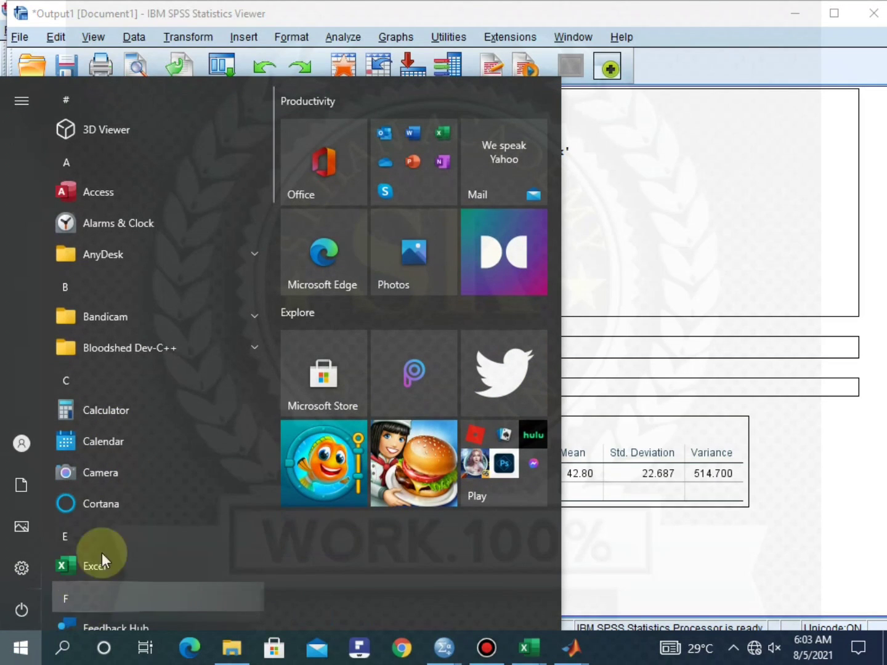
Launch Microsoft Word with a new blank document and enable its content
left_click(401, 181)
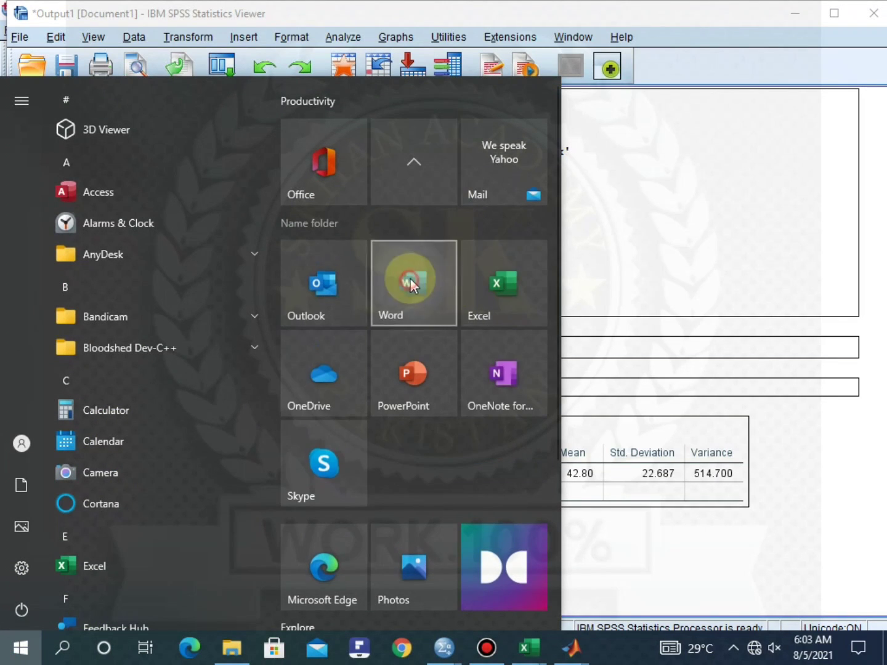
left_click(411, 284)
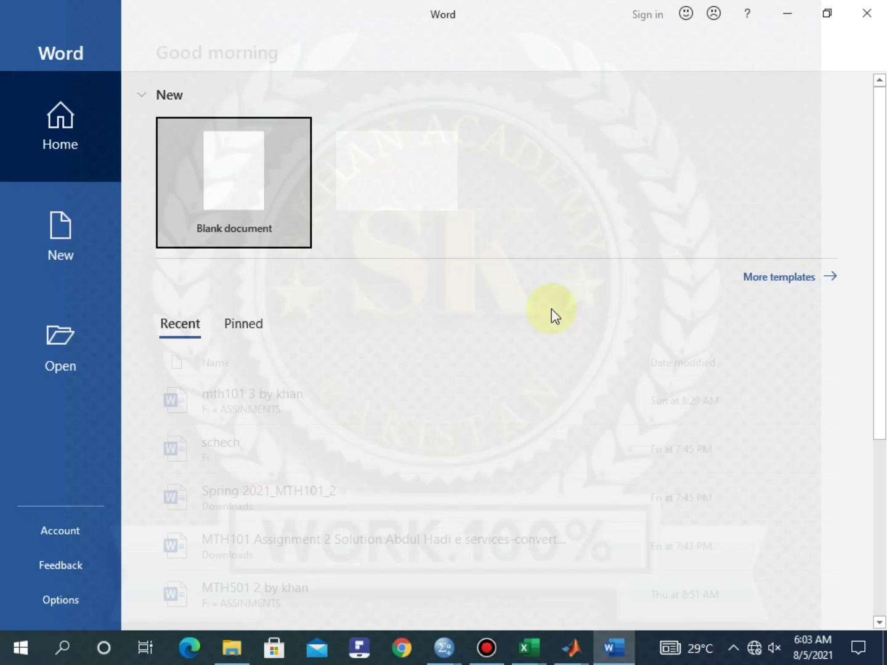
left_click(248, 186)
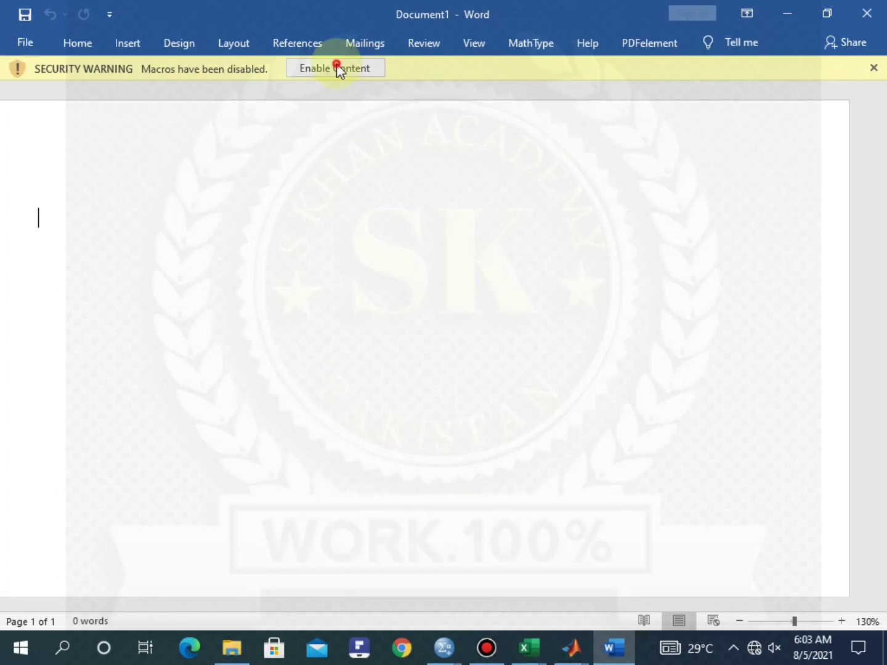
left_click(336, 66)
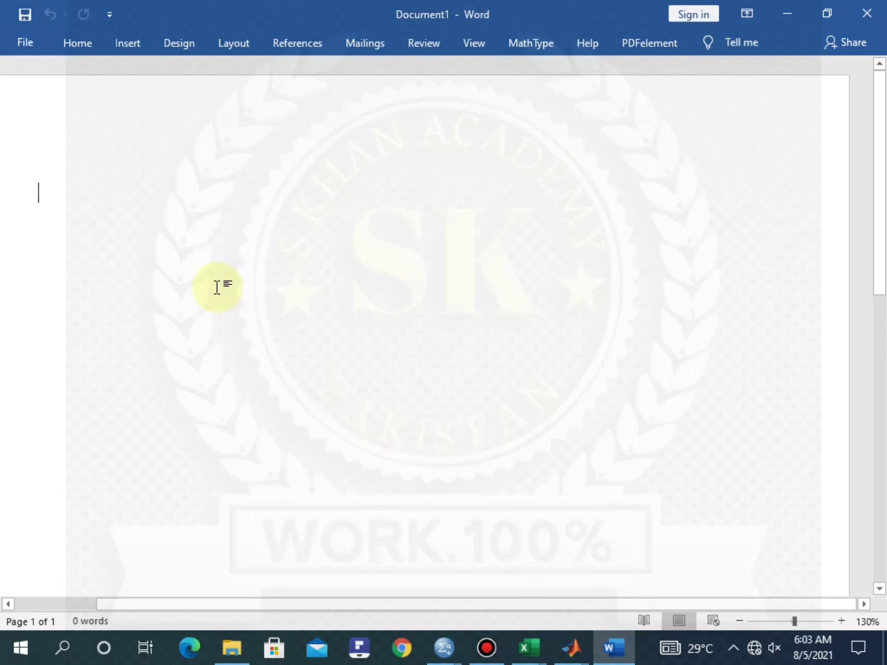
Scroll through the pasted SPSS syntax, Notes table and Descriptive Statistics table in the document
left_click_drag(393, 605, 354, 619)
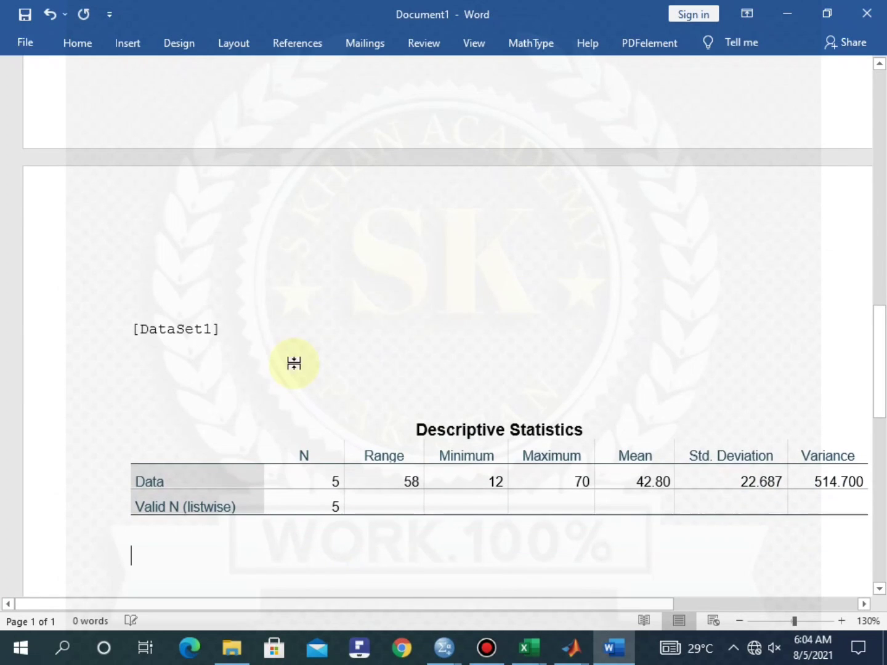
scroll(296, 364, "up", 15)
scroll(294, 362, "up", 5)
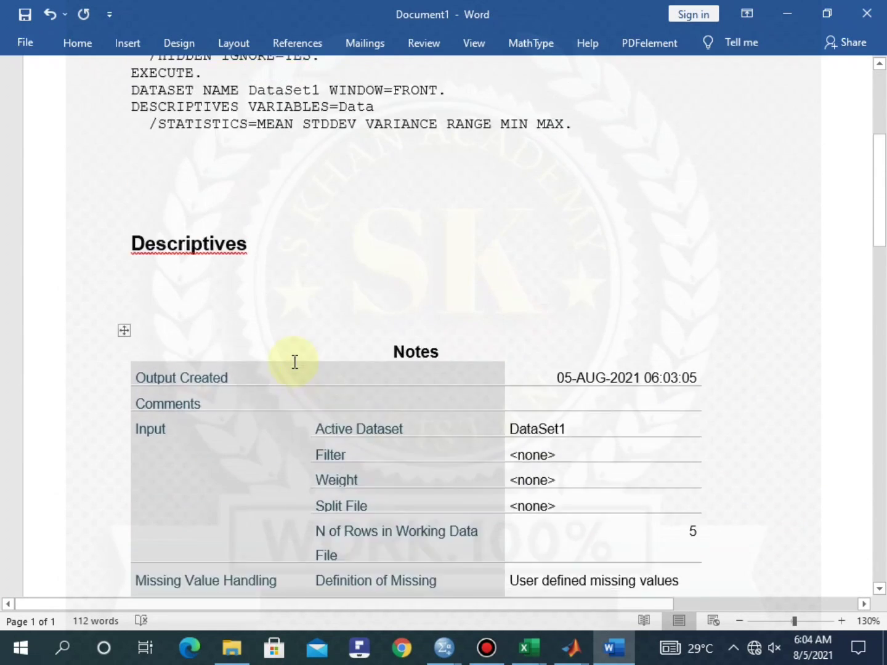
scroll(296, 354, "down", 5)
scroll(295, 351, "down", 5)
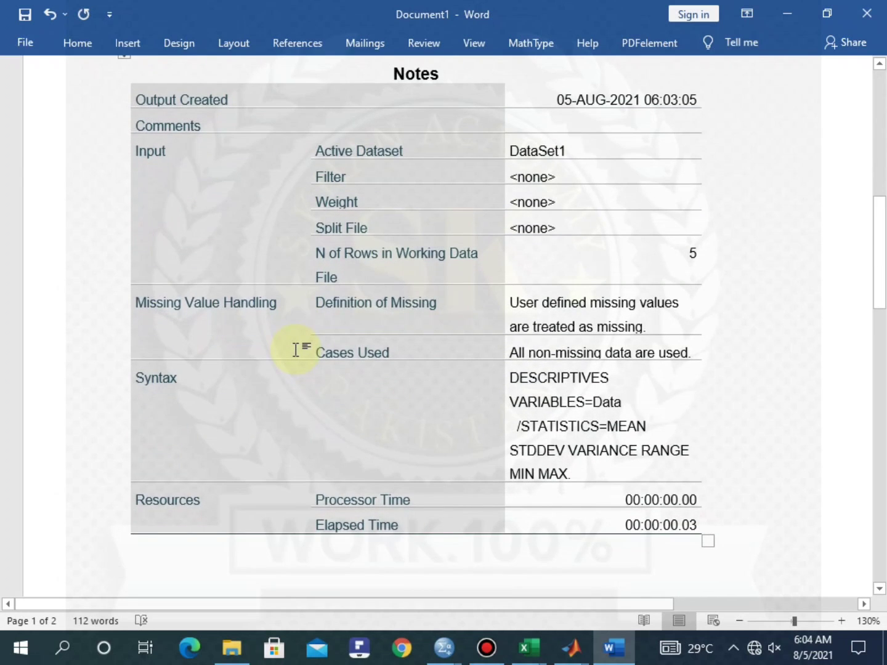
left_click(783, 322)
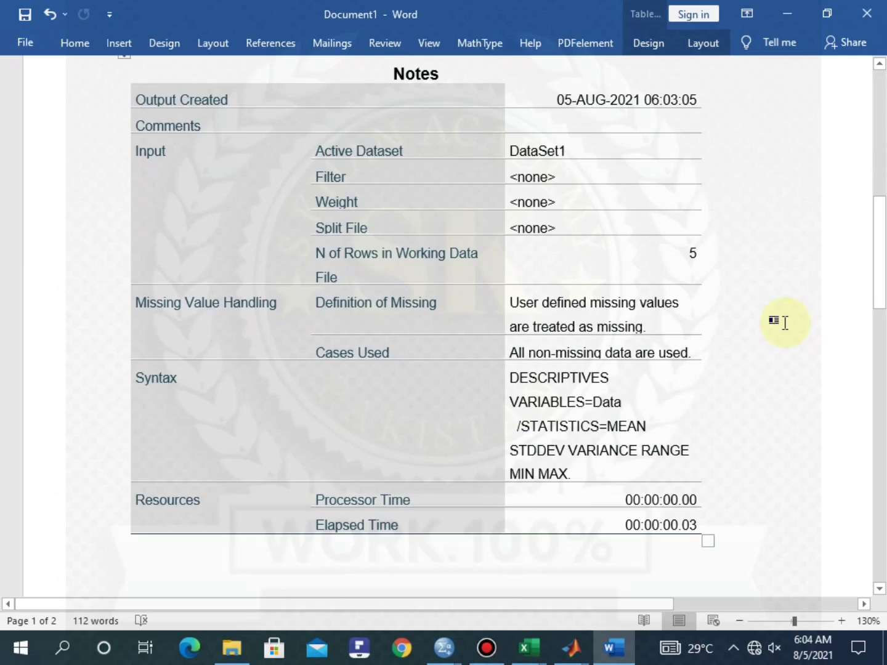
scroll(784, 321, "up", 11)
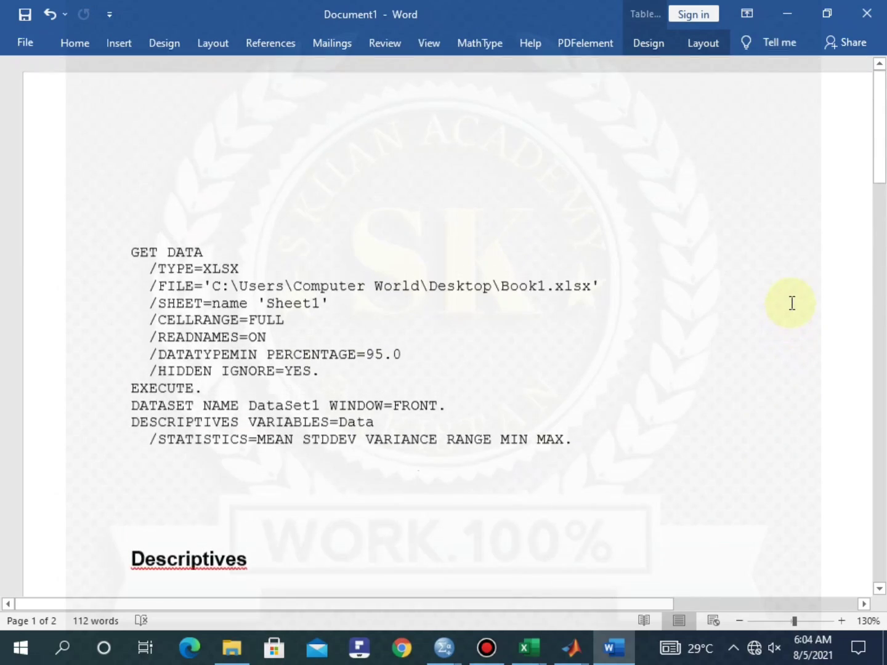
scroll(792, 303, "down", 18)
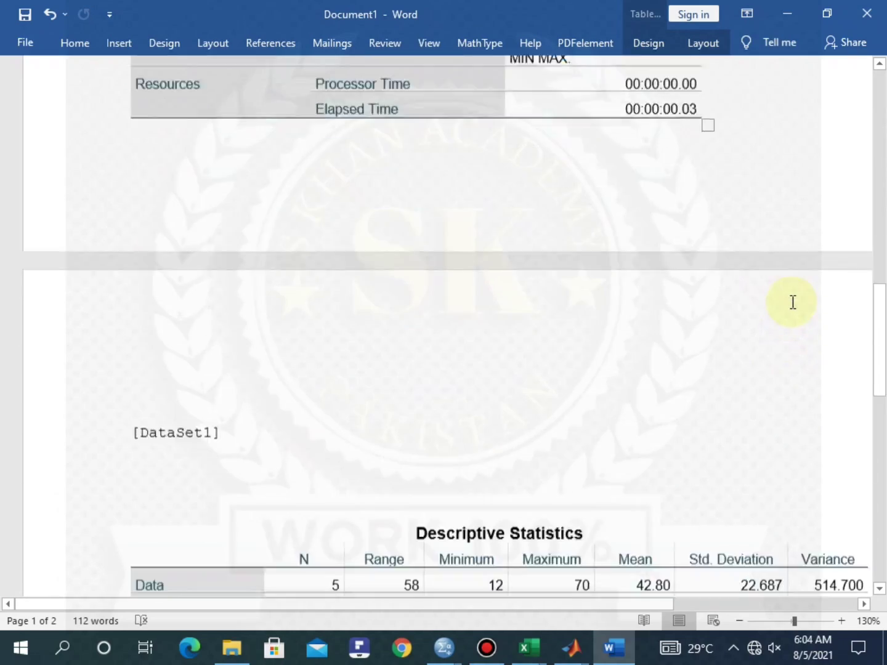
scroll(792, 303, "down", 10)
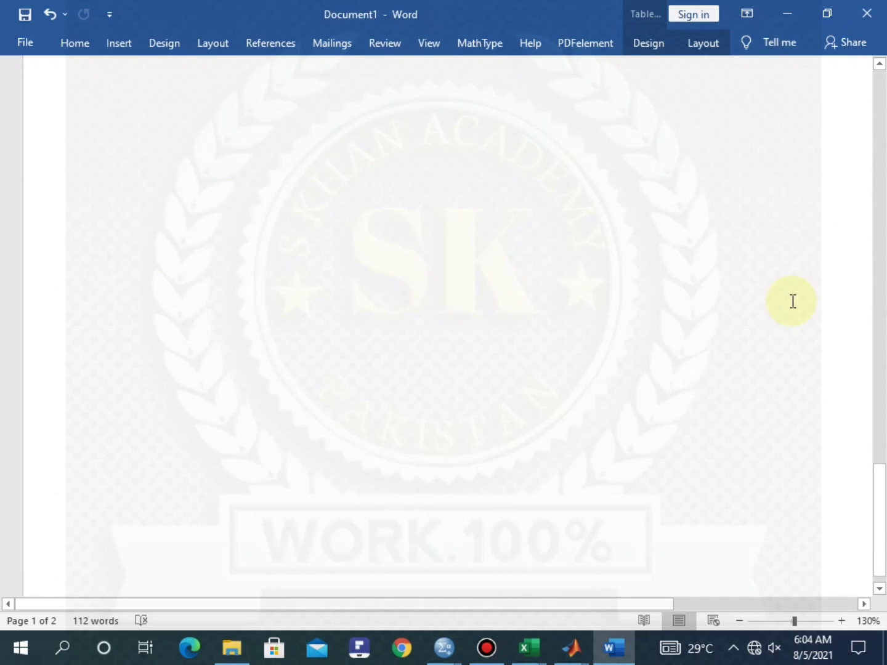
scroll(794, 296, "up", 8)
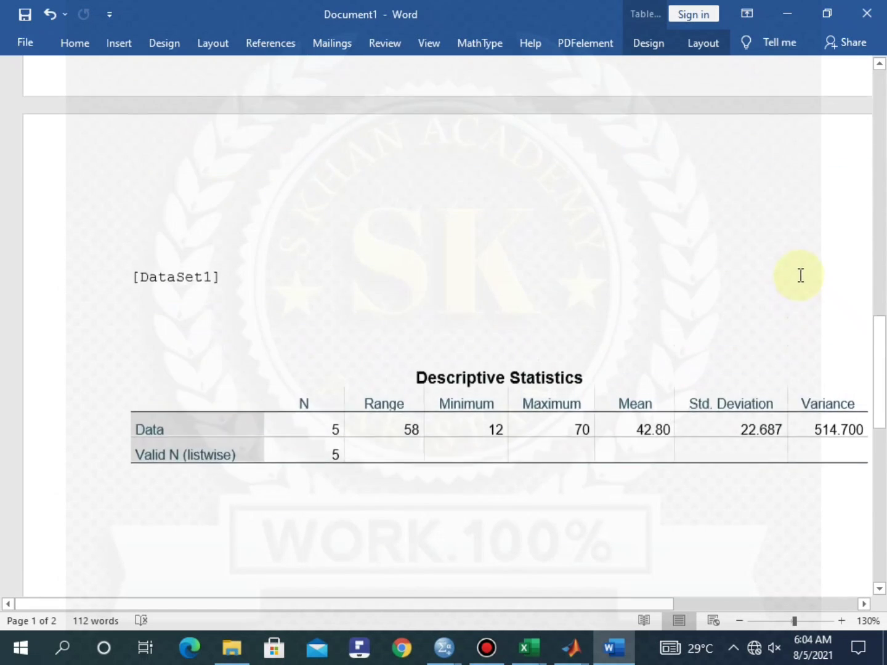
scroll(799, 271, "up", 8)
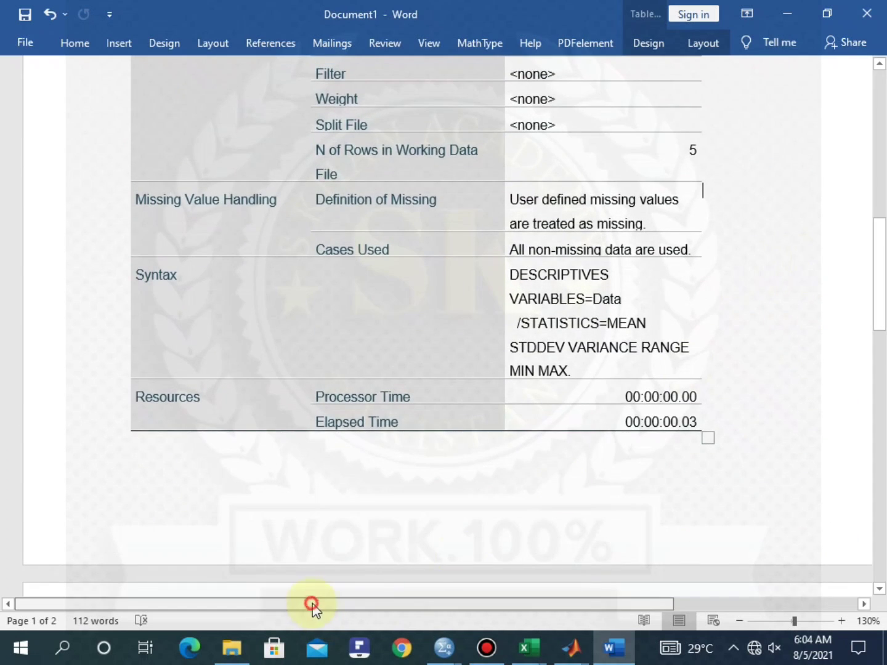
left_click_drag(312, 605, 376, 609)
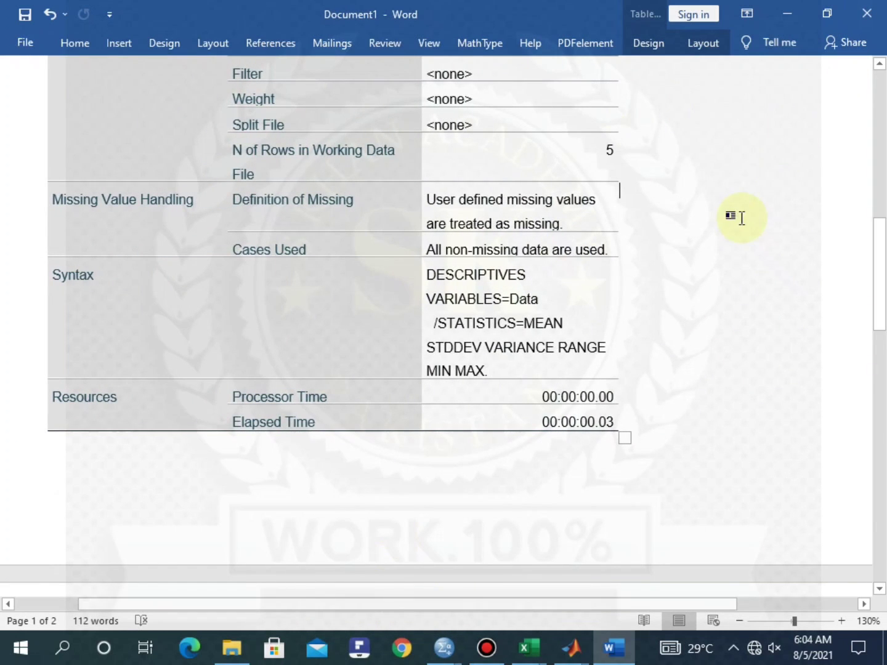
scroll(739, 218, "down", 10)
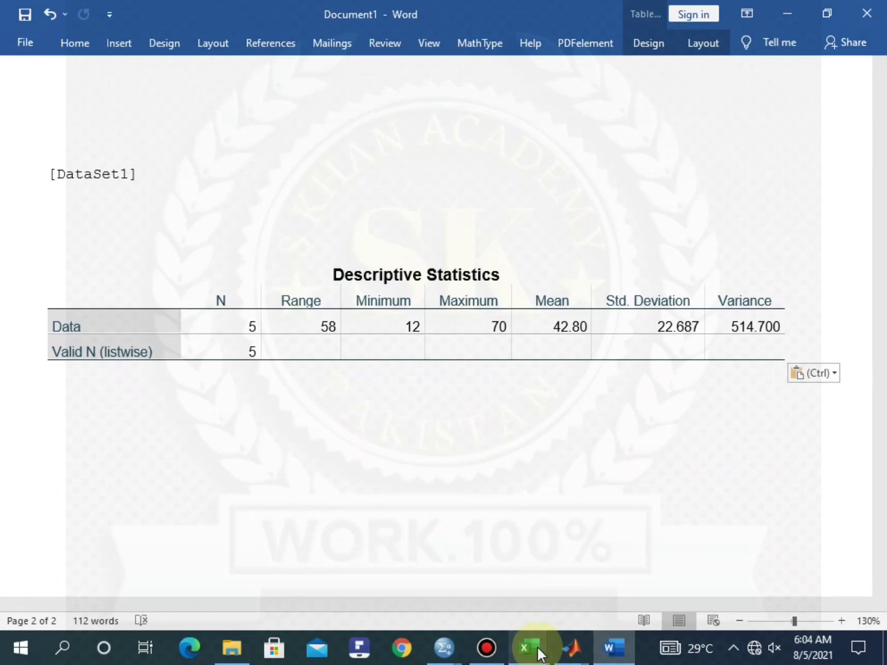
Copy Lec 3's Data column B2:B7 and paste it into A1 of a new blank workbook, Book2
mouse_move(533, 648)
left_click(469, 564)
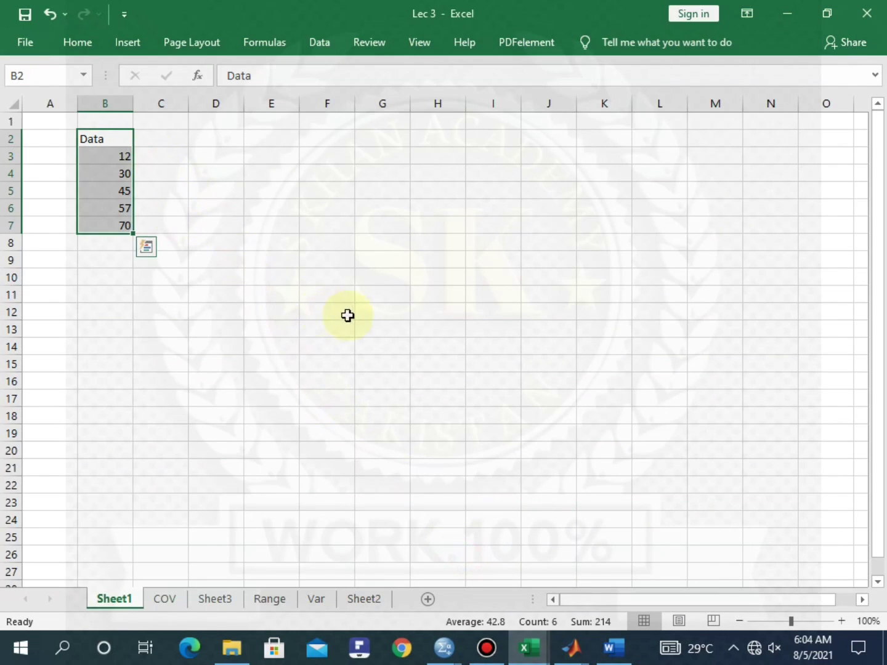
left_click(346, 261)
left_click(144, 171)
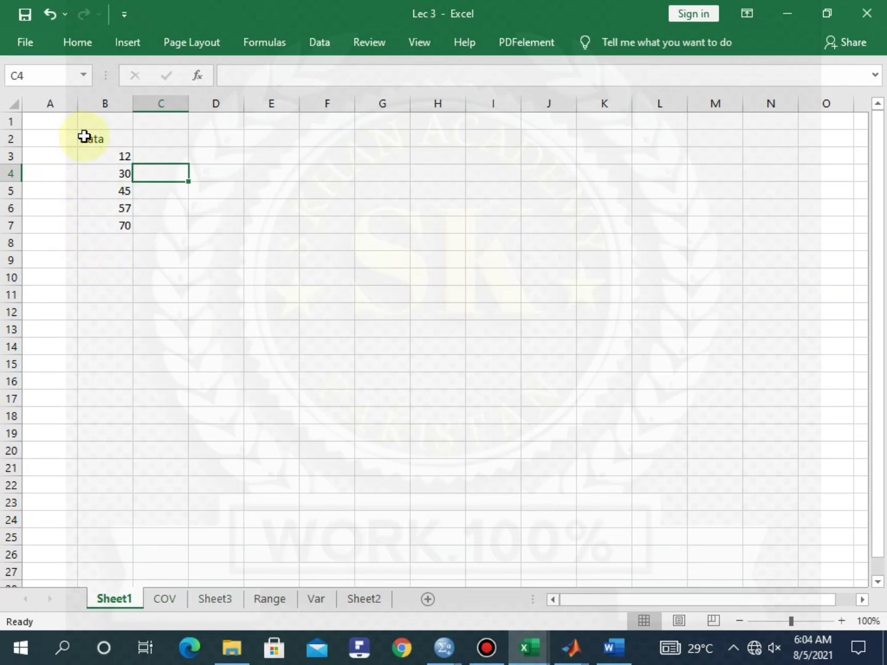
left_click_drag(83, 136, 125, 228)
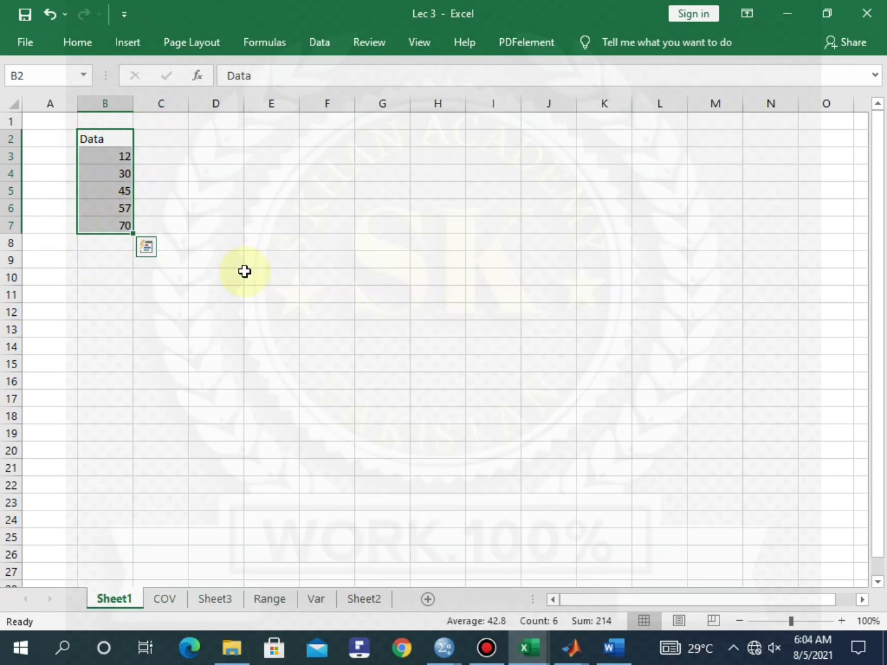
key("ctrl+c")
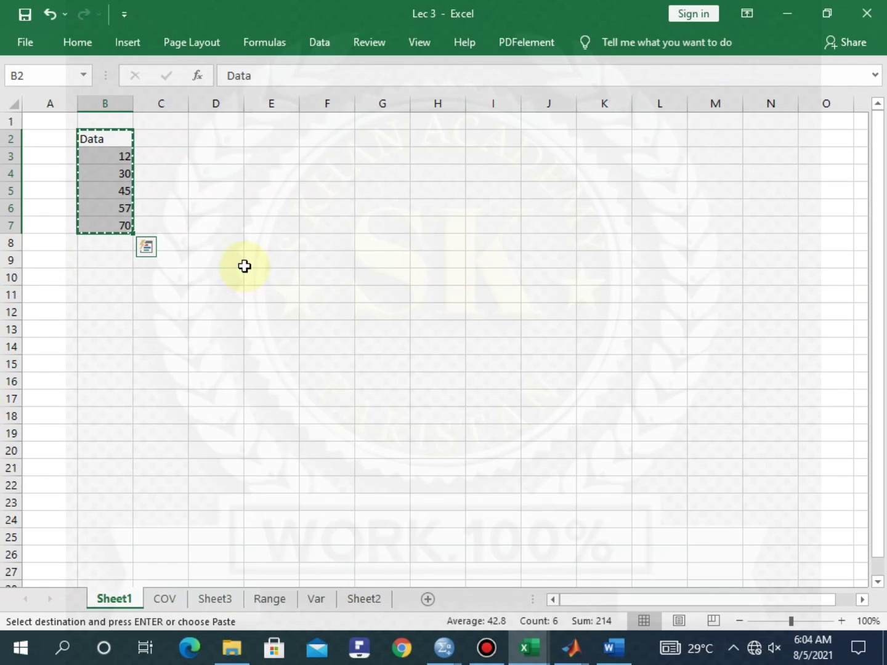
left_click(28, 38)
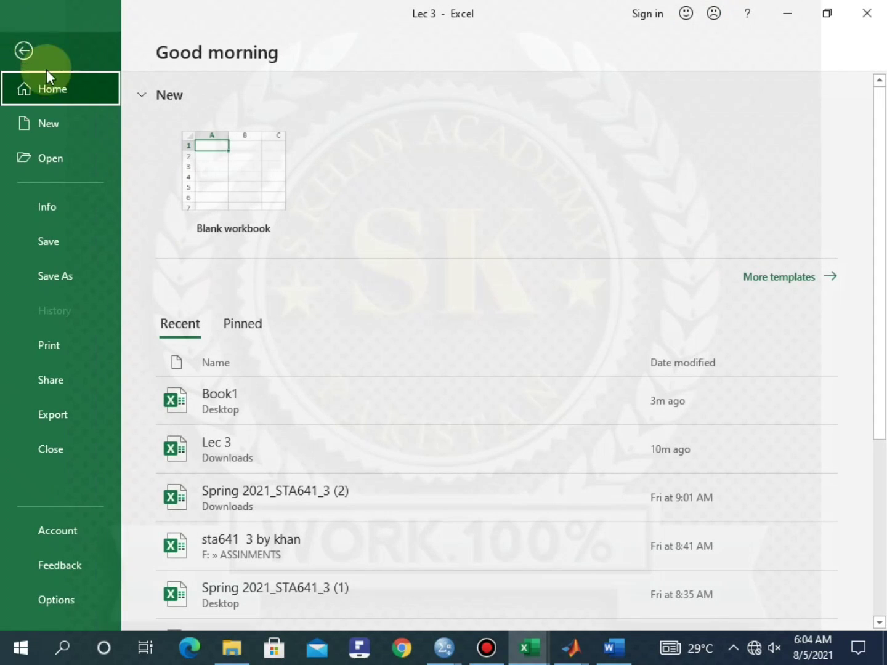
left_click(247, 173)
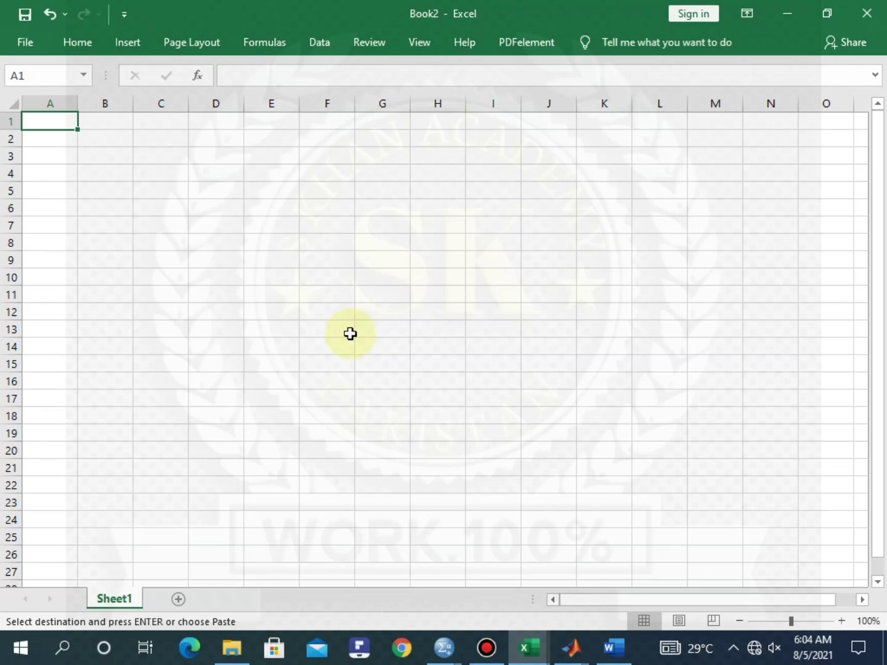
key("ctrl+v")
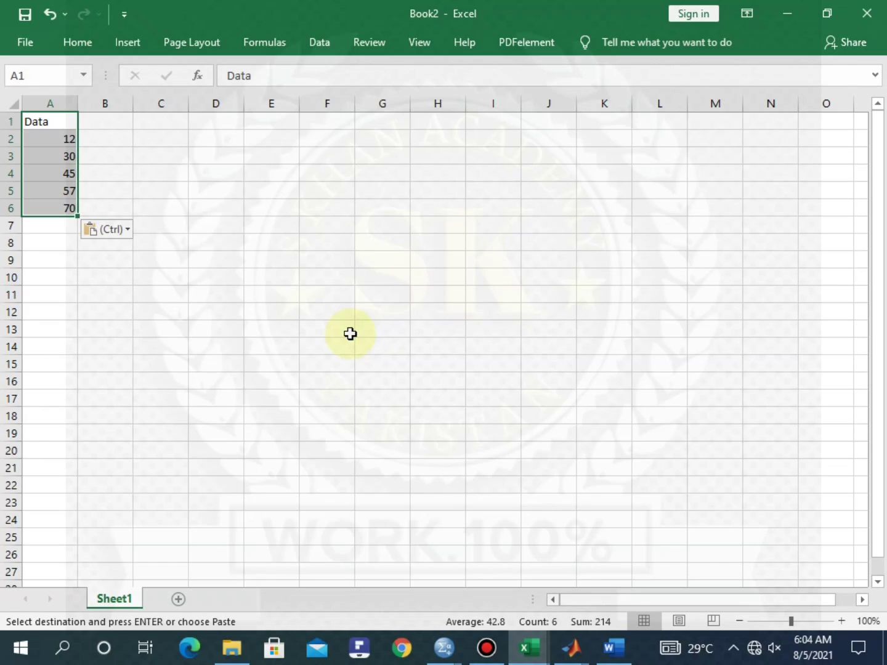
left_click(230, 292)
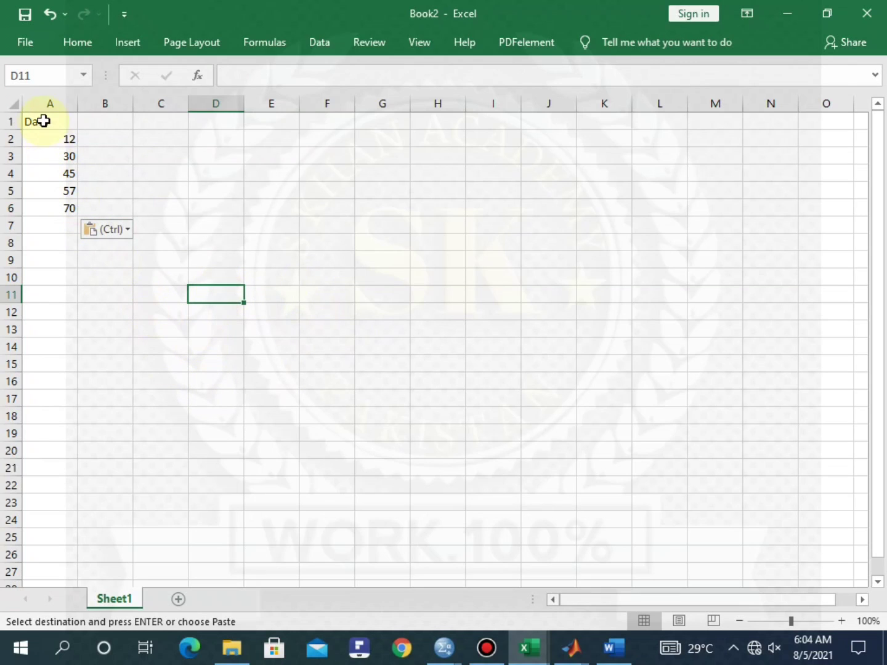
left_click_drag(44, 119, 56, 191)
left_click(225, 175)
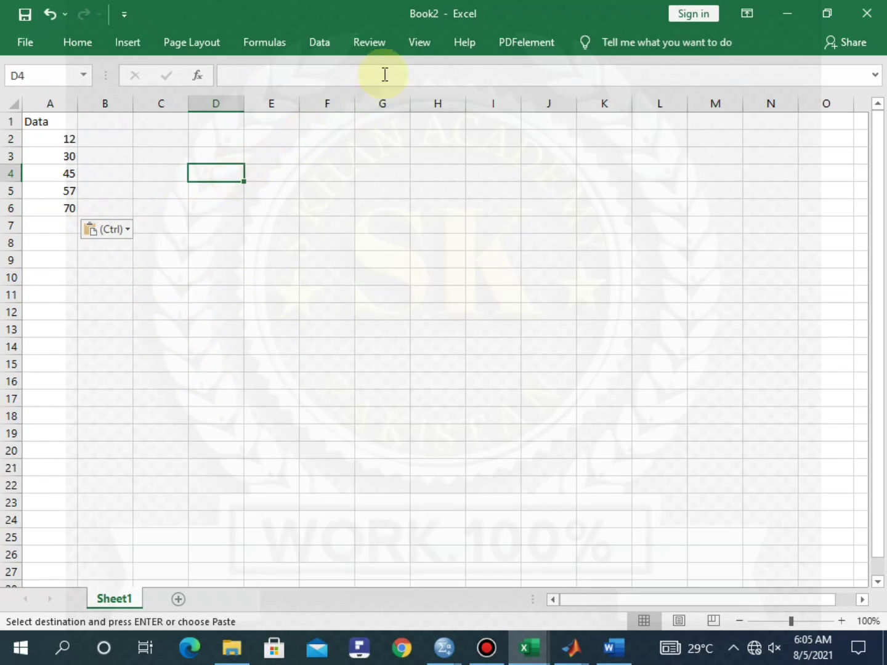
left_click(318, 41)
left_click(773, 74)
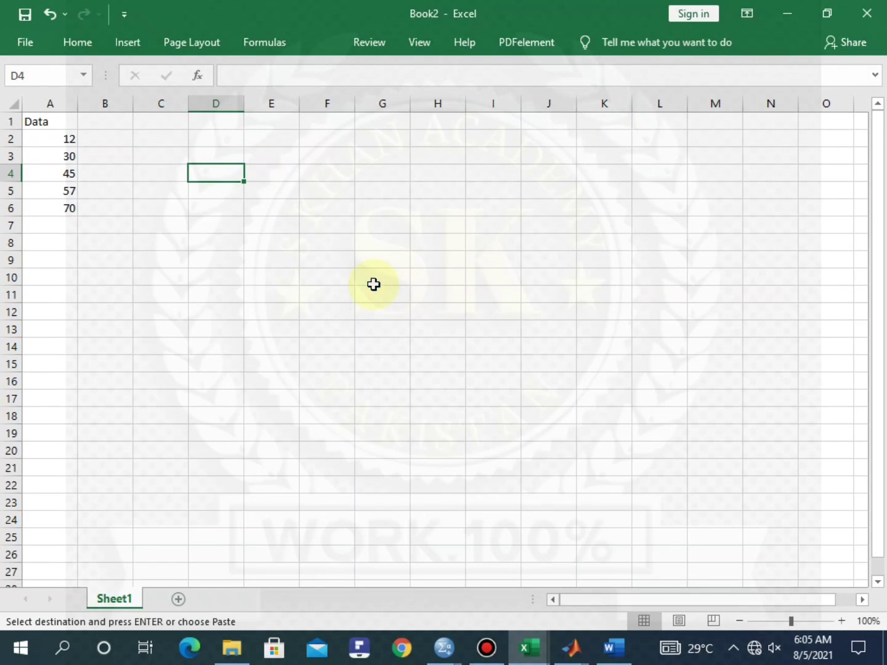
scroll(394, 363, "down", 2)
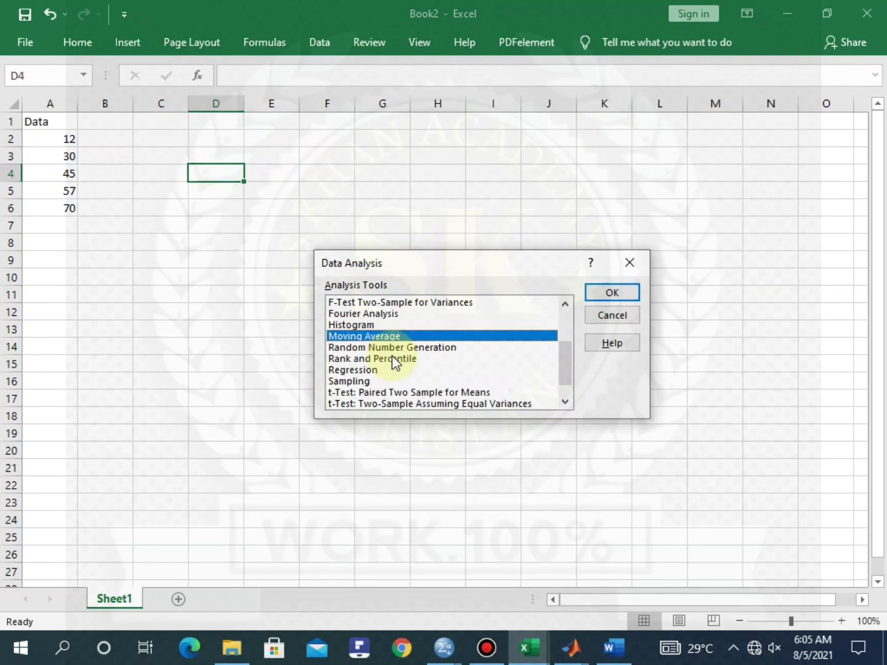
scroll(391, 356, "down", 1)
scroll(392, 355, "up", 2)
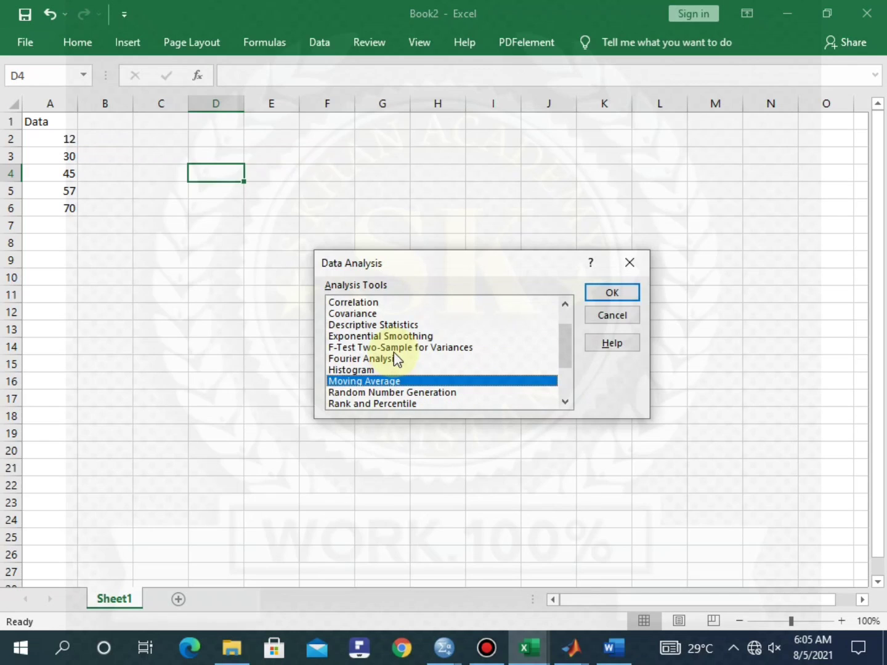
scroll(395, 359, "up", 1)
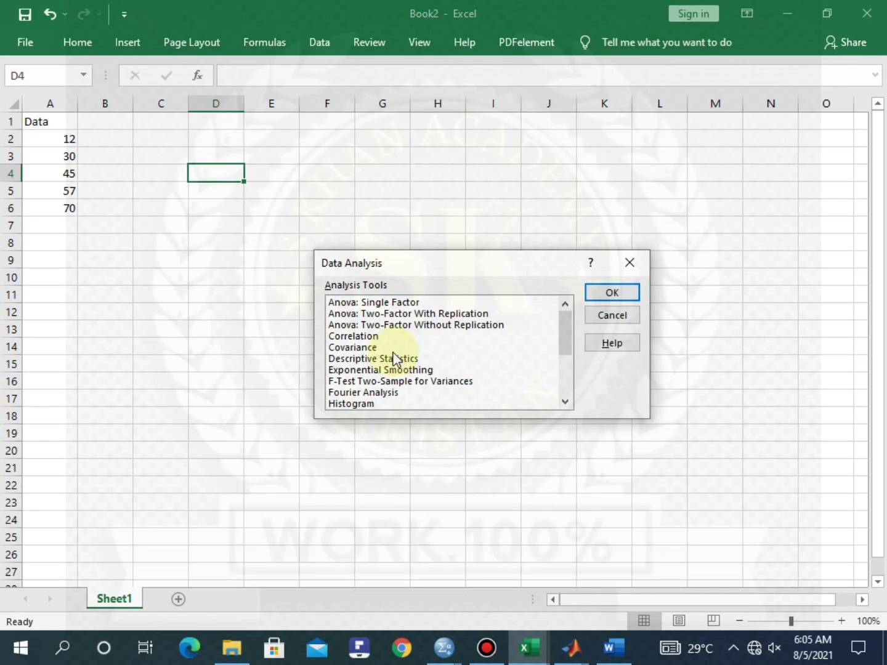
scroll(395, 359, "down", 1)
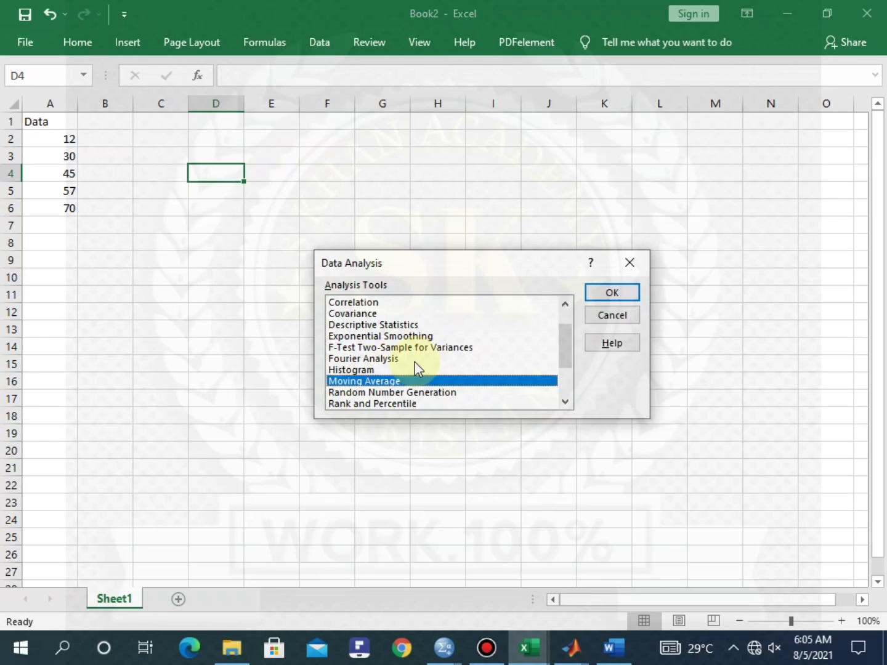
scroll(418, 368, "up", 1)
scroll(418, 368, "down", 3)
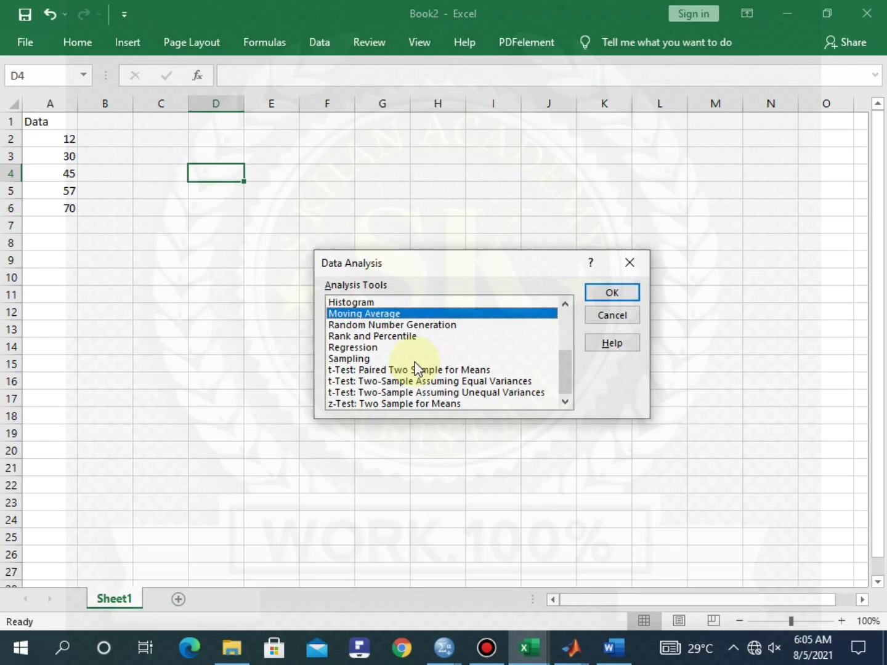
left_click(355, 347)
left_click(404, 325)
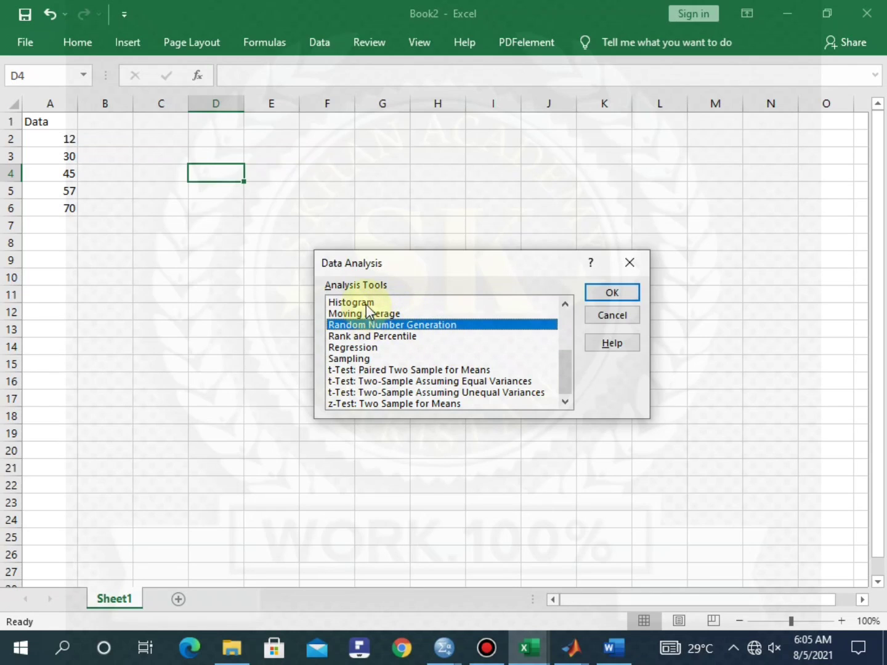
left_click(627, 261)
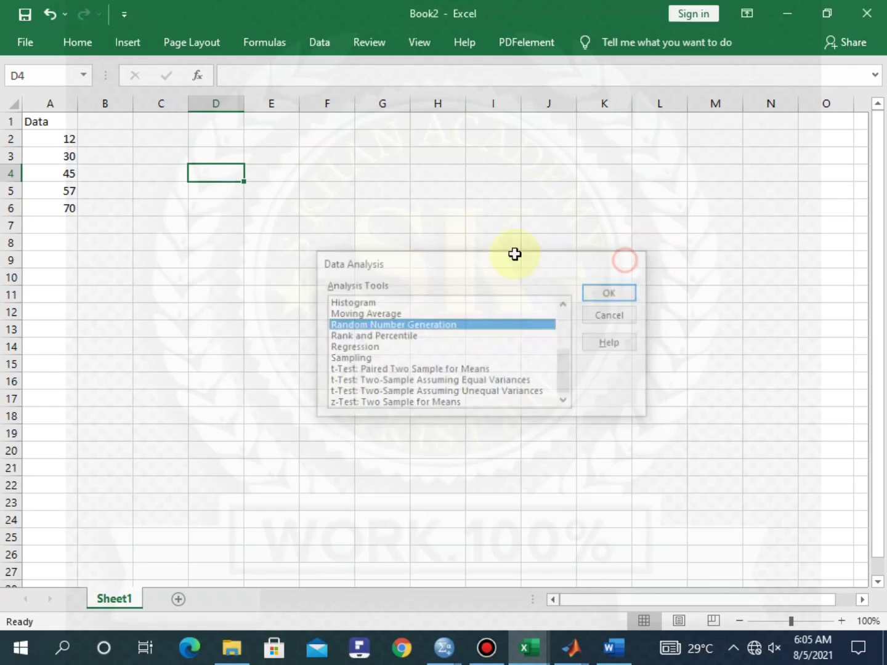
left_click(349, 258)
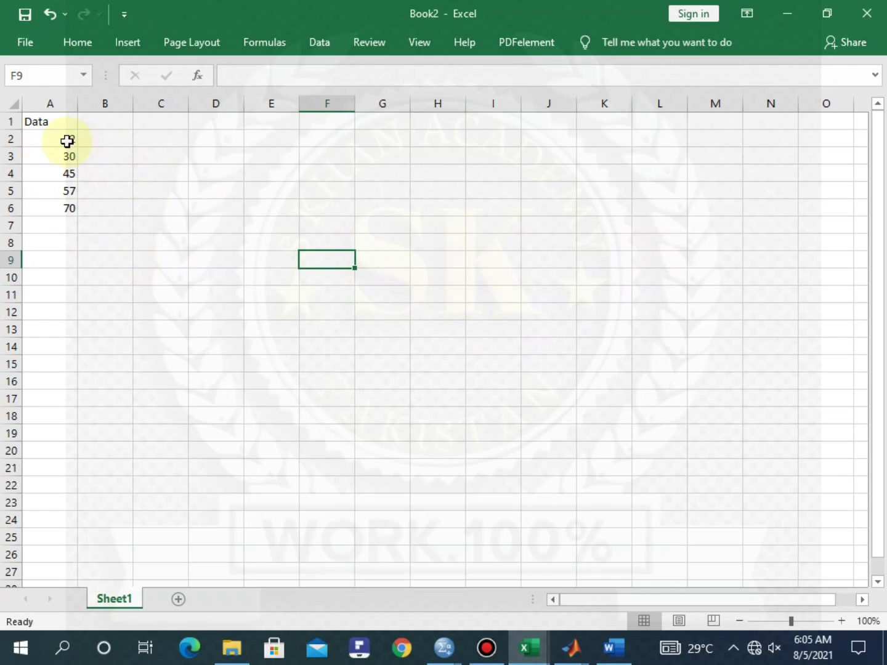
left_click(63, 255)
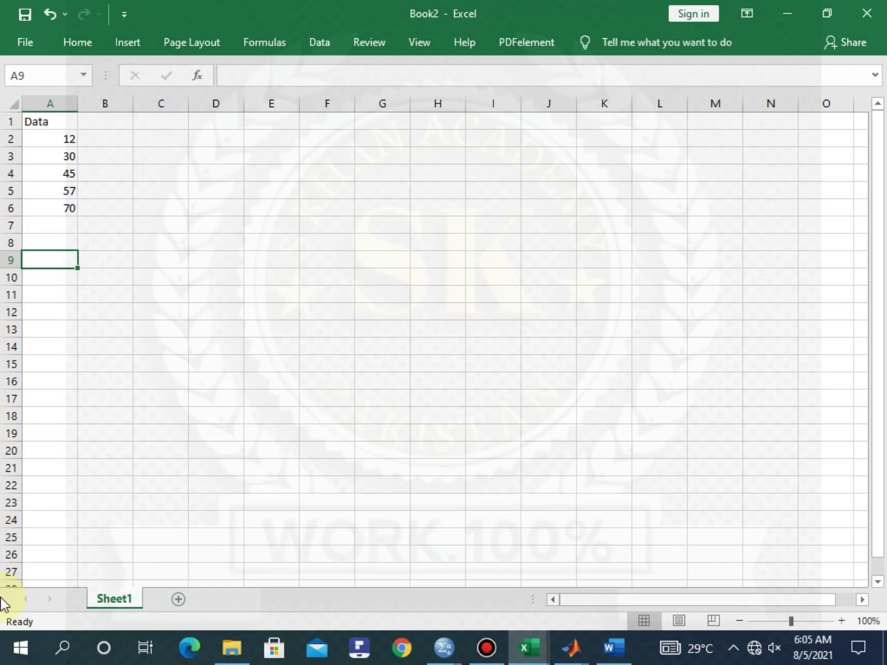
Enter =AVERAGE(A2:A6) in cell A9, giving a mean of 42.8
type("=")
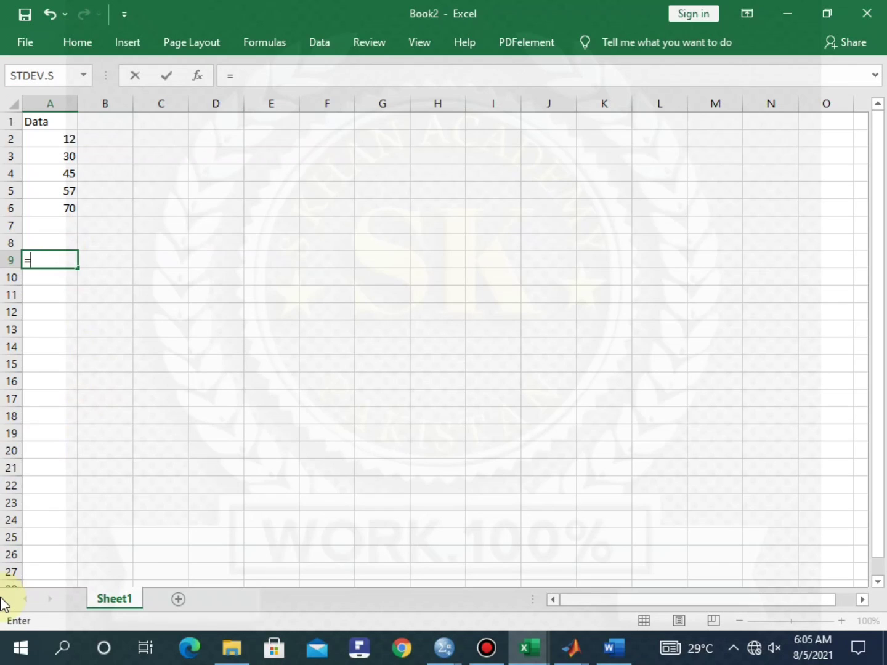
type("m")
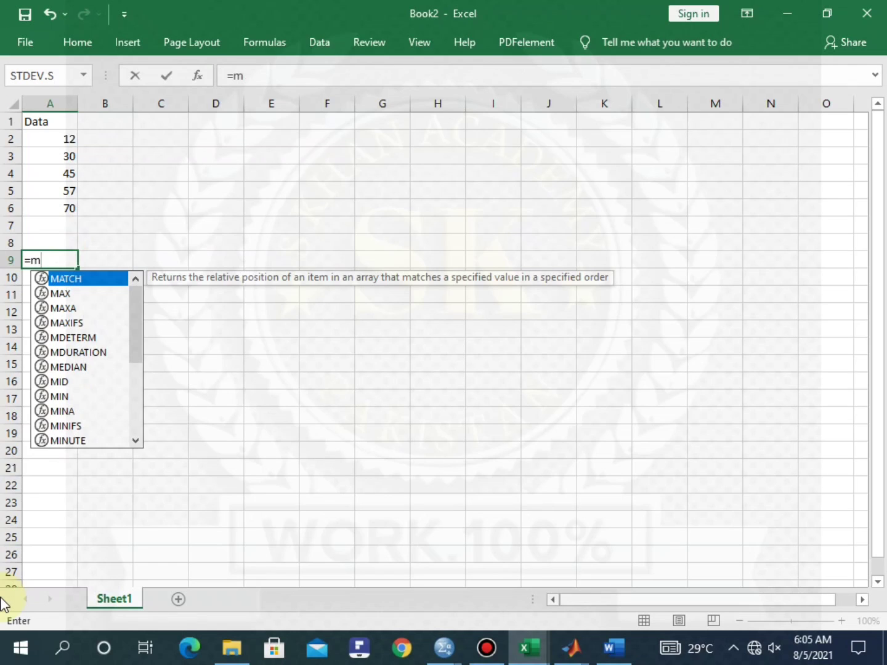
type("ean")
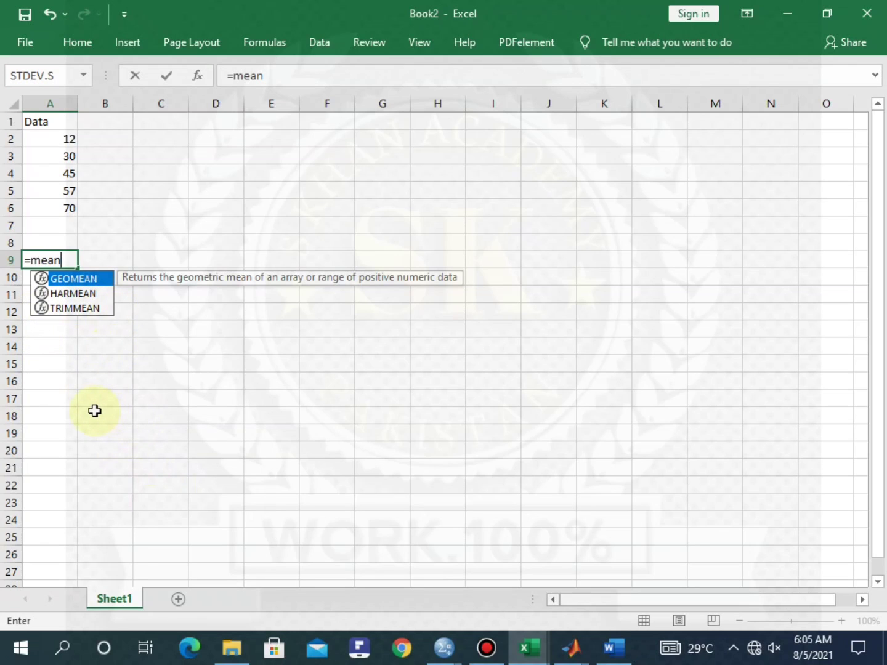
key("BackSpace")
key("BackSpace")
key("BackSpace")
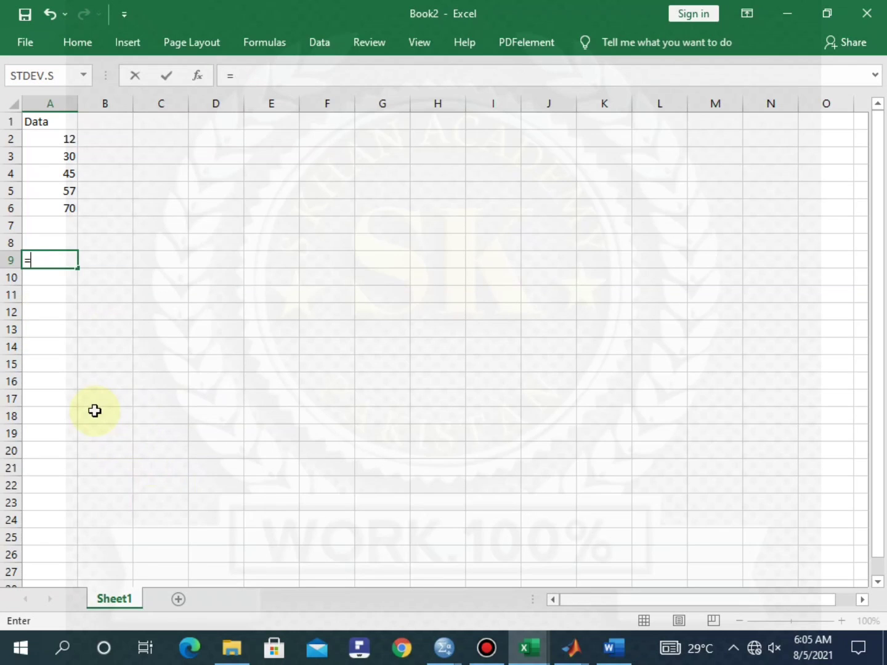
type("av")
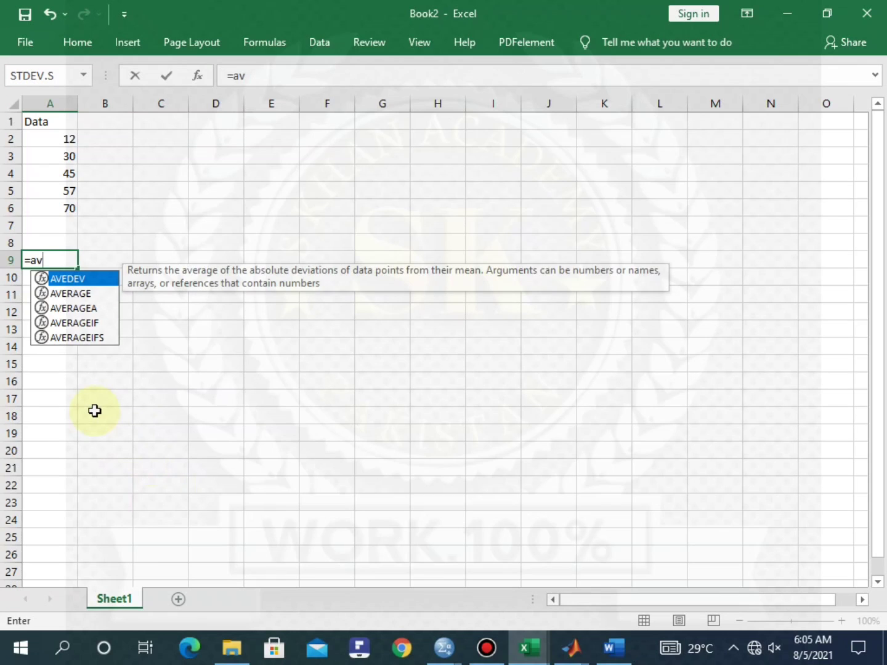
type("g")
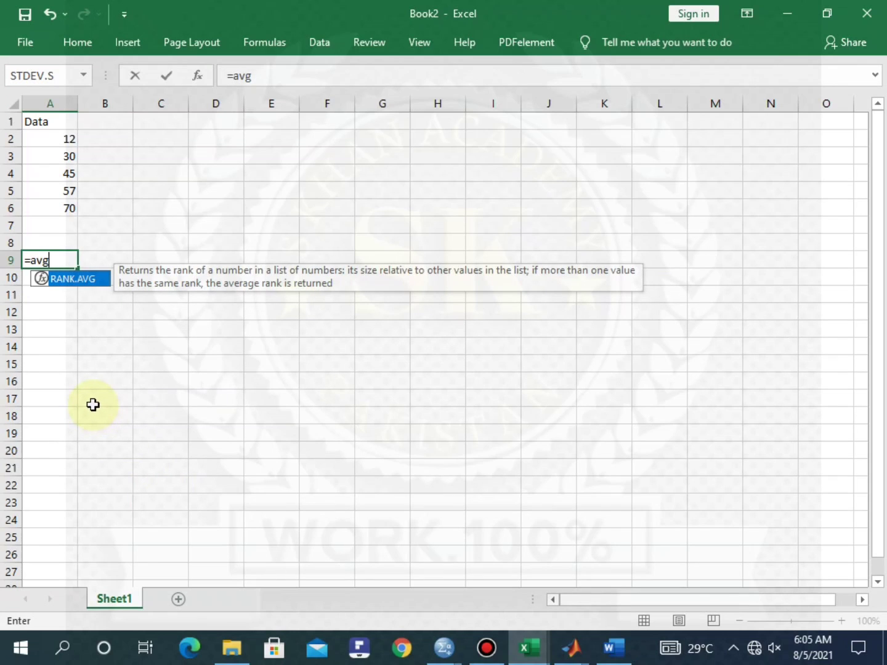
key("BackSpace")
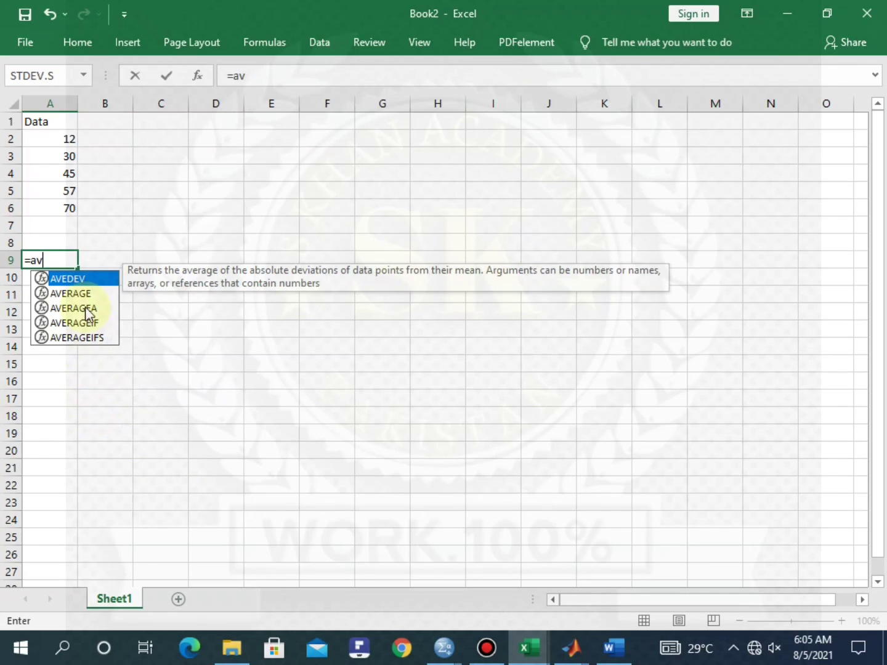
double_click(69, 293)
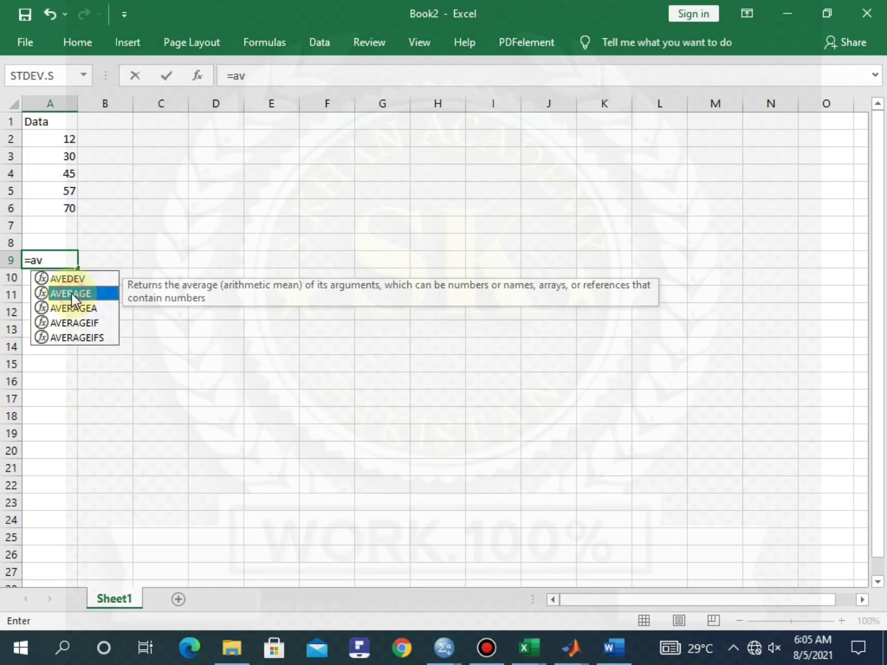
left_click_drag(61, 139, 66, 210)
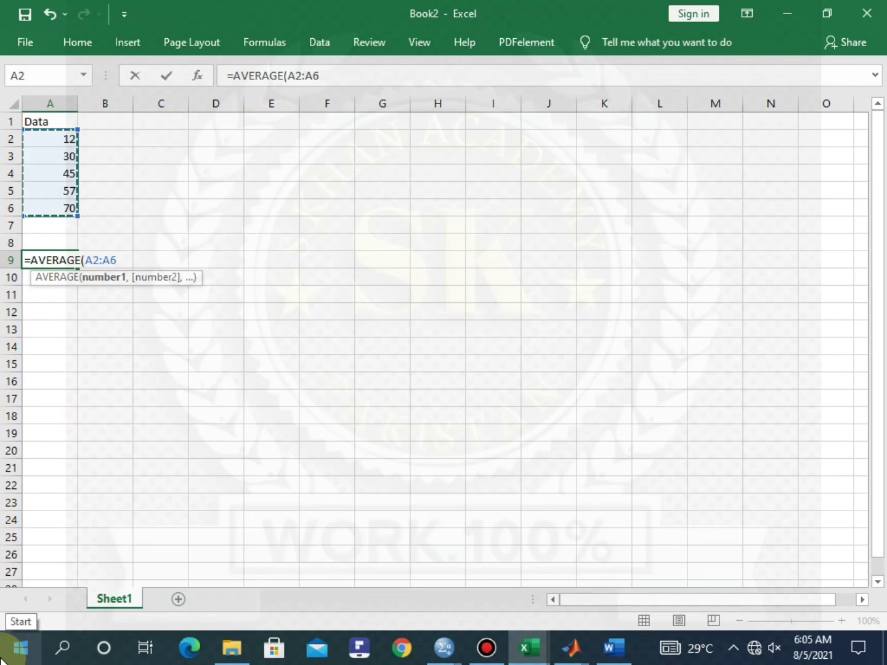
type(")")
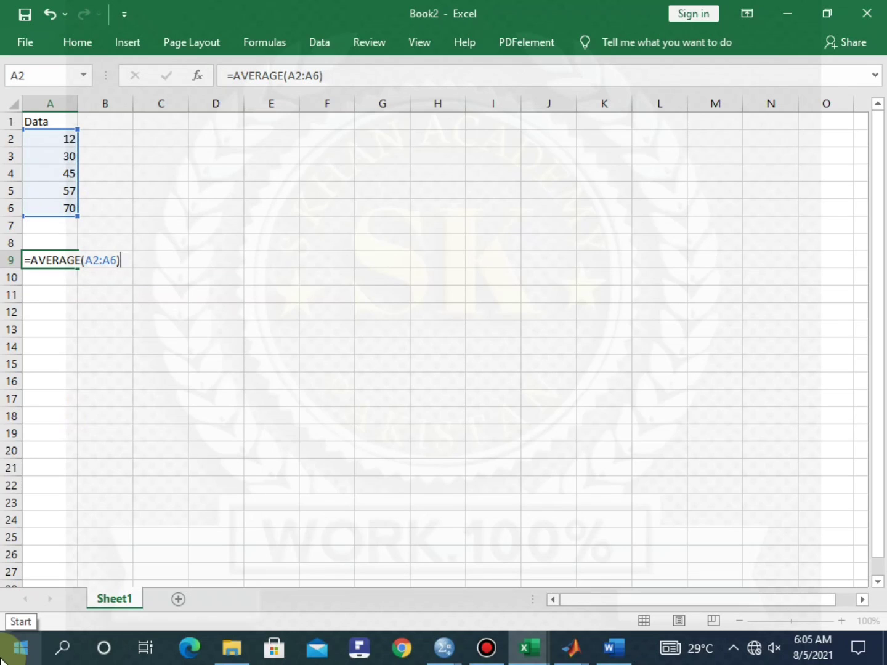
key("Return")
left_click(158, 227)
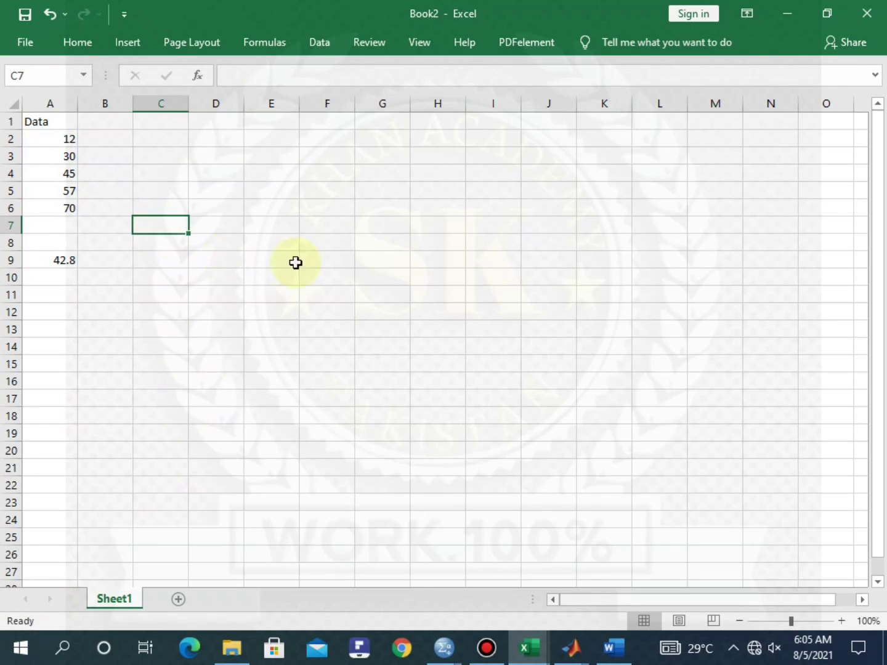
left_click(348, 221)
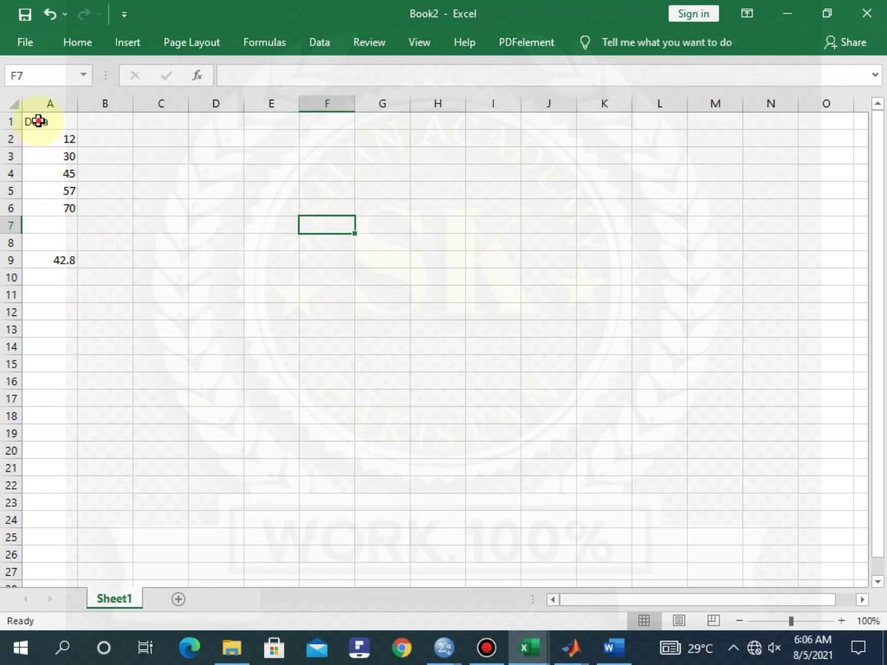
Copy the Data column with its average (A1:A9) and paste it starting at D11
left_click_drag(37, 119, 51, 265)
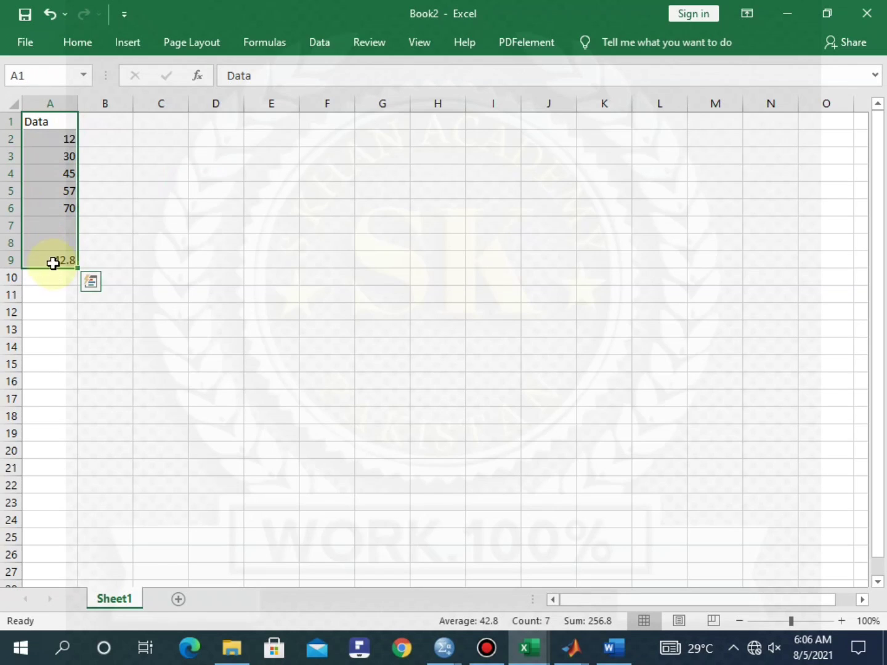
right_click(55, 196)
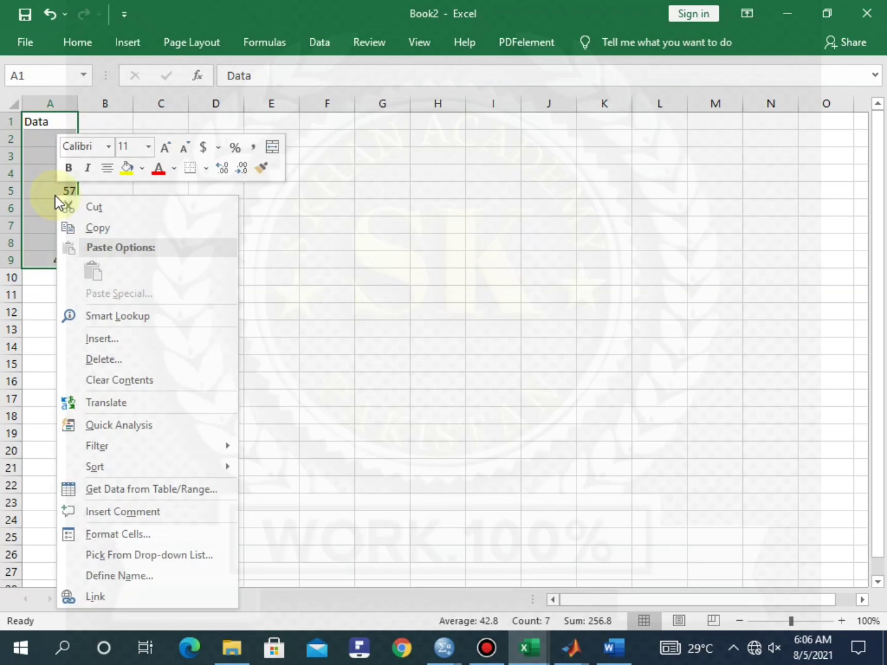
left_click(106, 221)
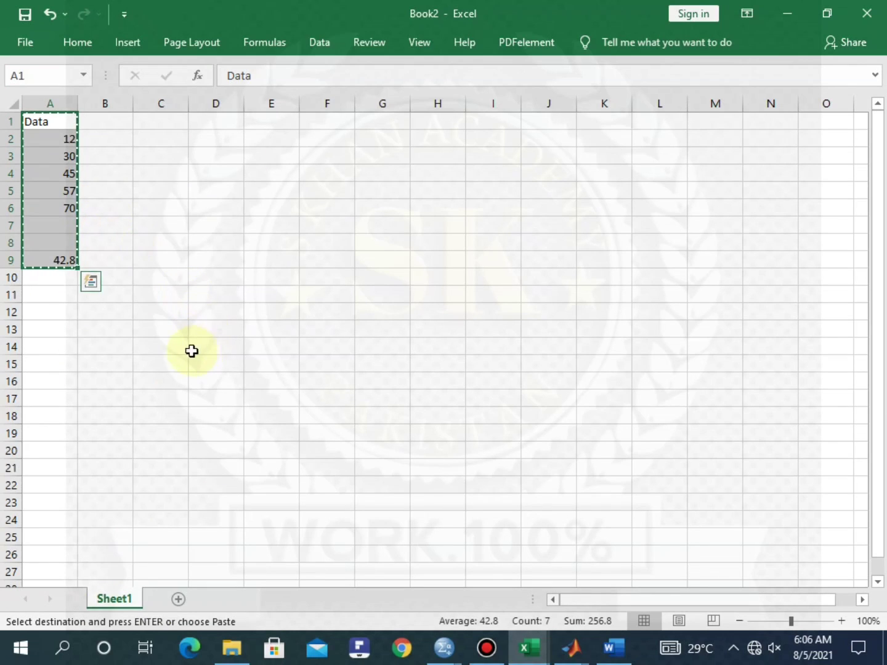
left_click(222, 295)
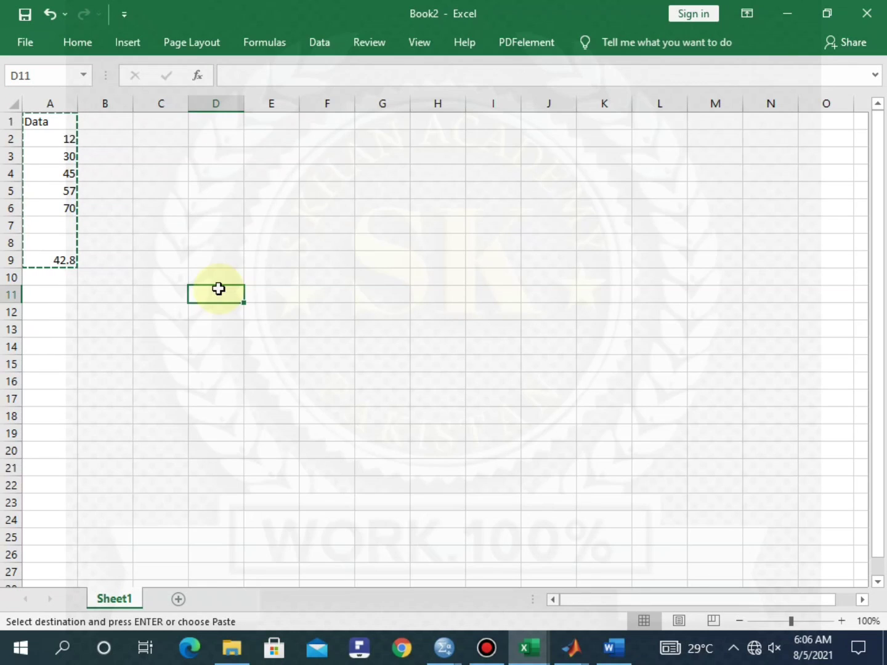
left_click(219, 288)
key("ctrl+v")
Confirm D19 holds =AVERAGE(D12:D16), returning 42.8
left_click(295, 311)
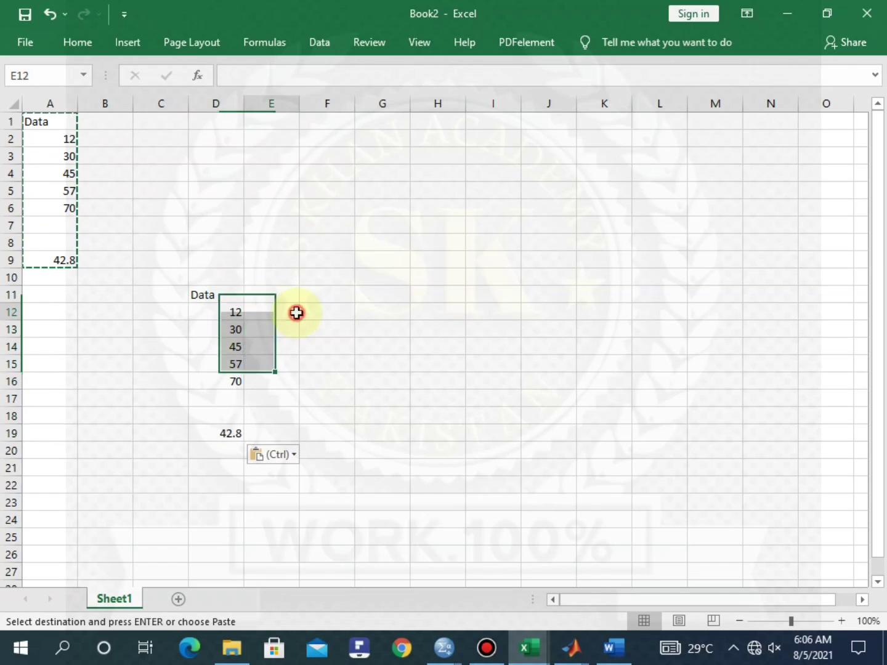
left_click(375, 378)
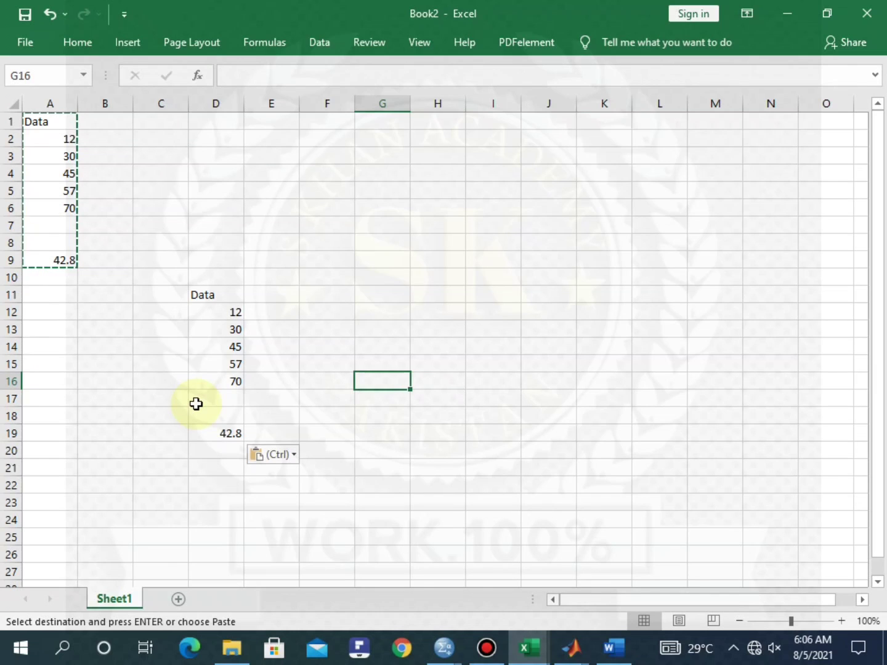
left_click(85, 258)
left_click(247, 223)
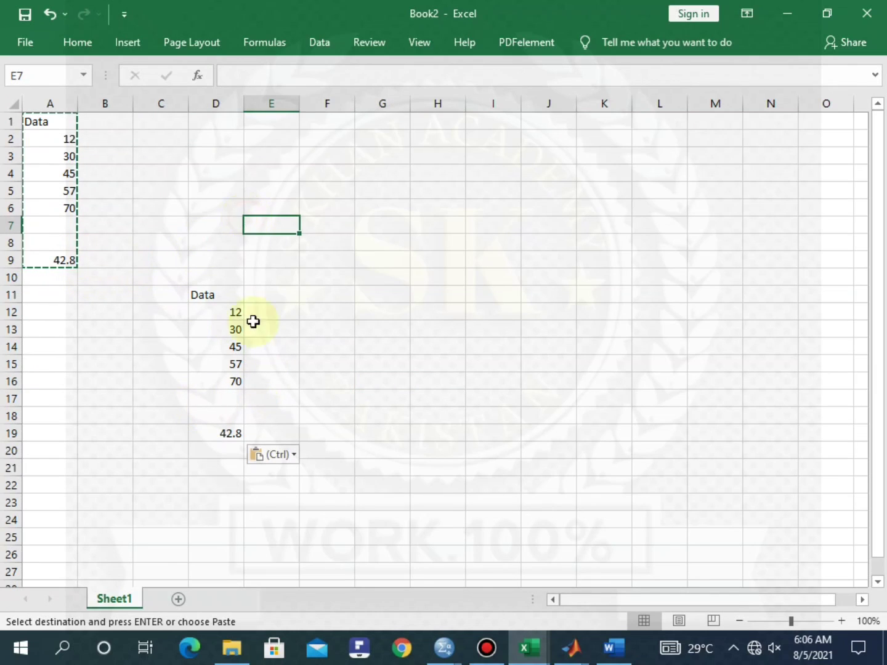
left_click_drag(213, 433, 231, 433)
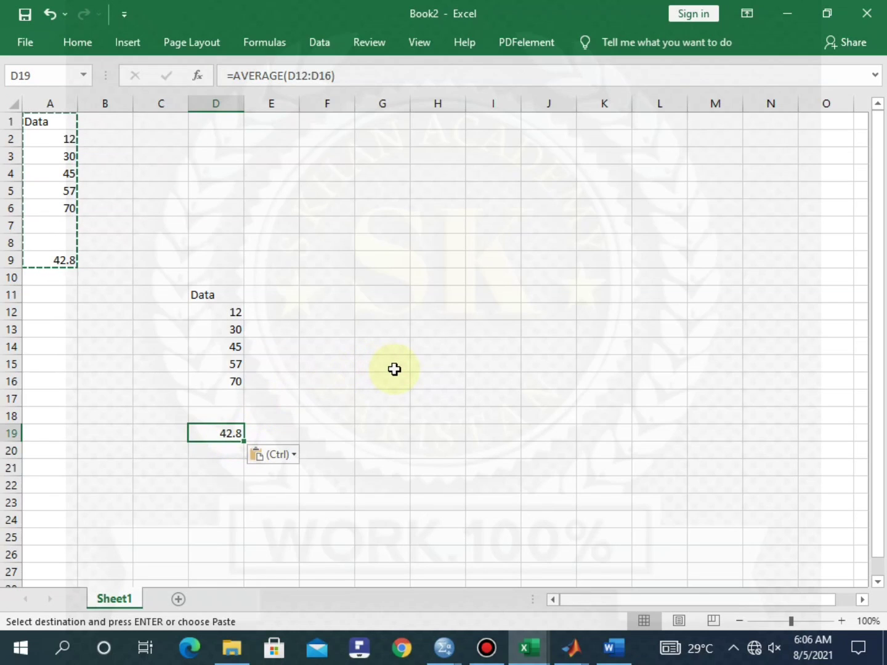
left_click(573, 648)
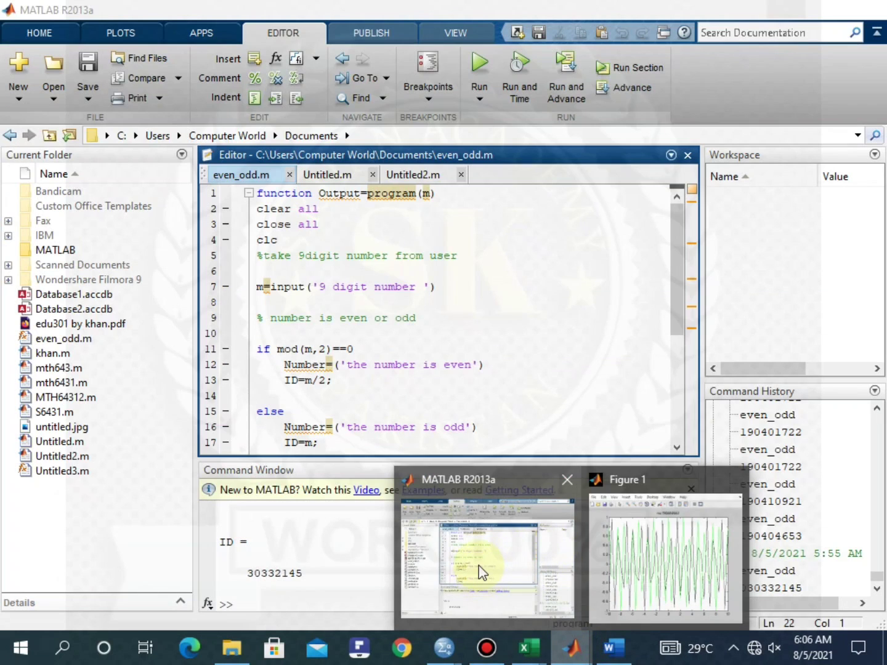
Bring MATLAB R2013a forward and scroll through even_odd.m, ending back at its first line
left_click(479, 575)
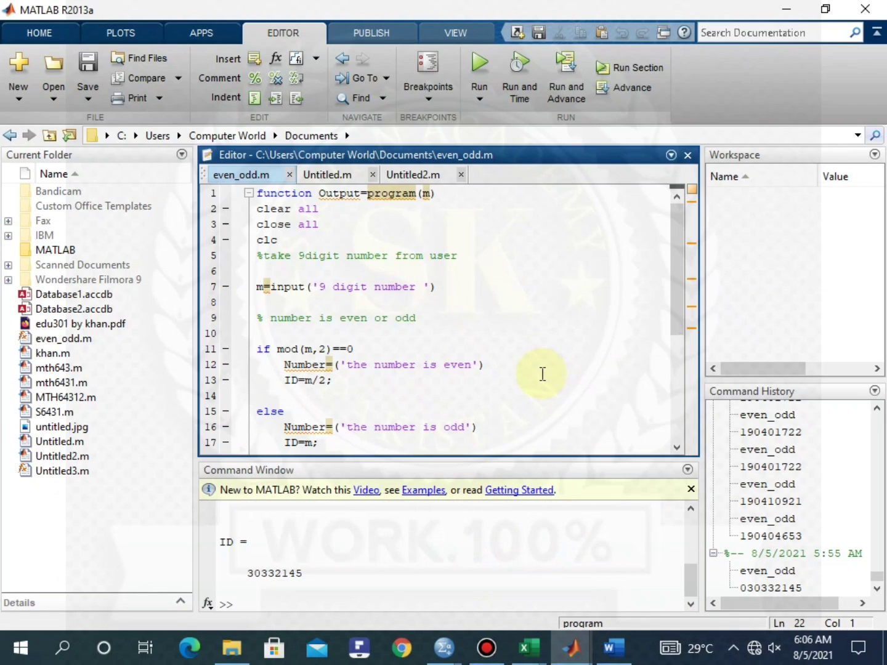
scroll(541, 370, "down", 5)
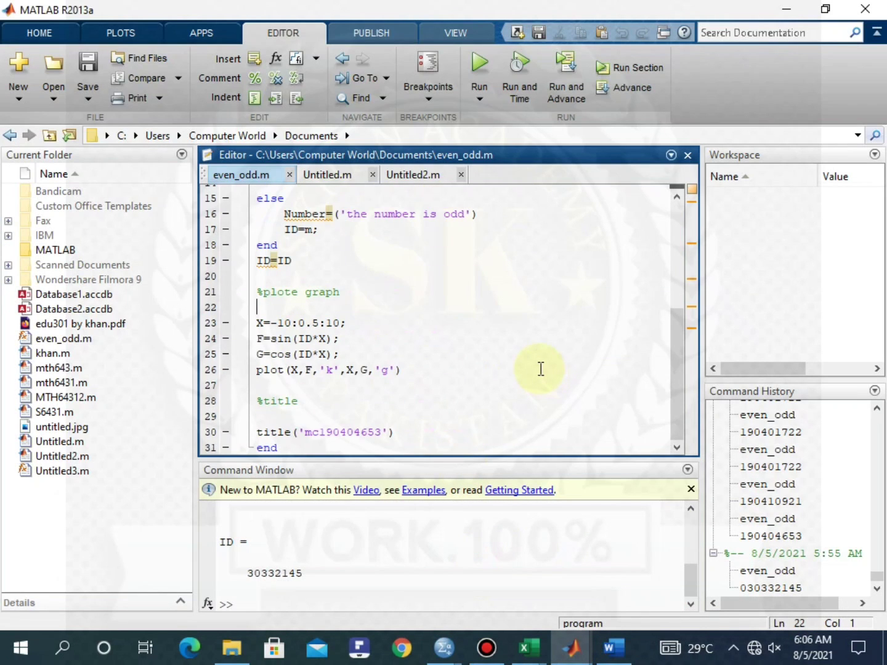
scroll(540, 370, "up", 5)
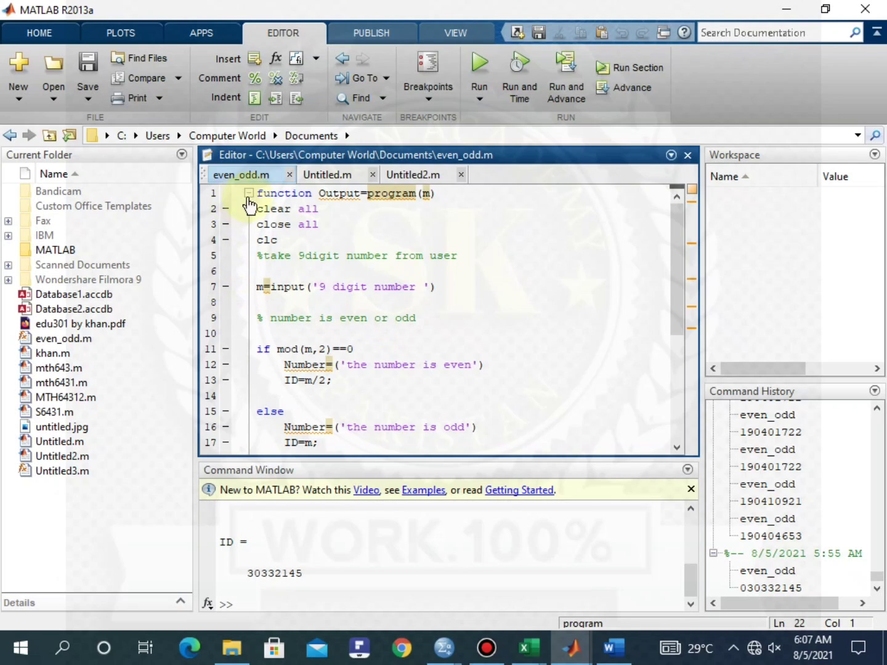
scroll(317, 359, "down", 3)
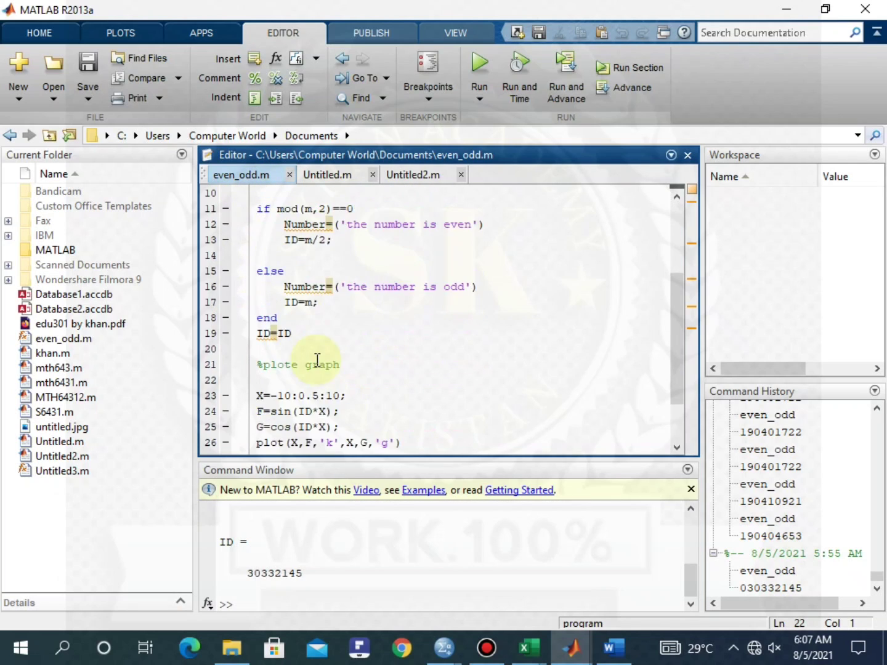
scroll(317, 359, "down", 2)
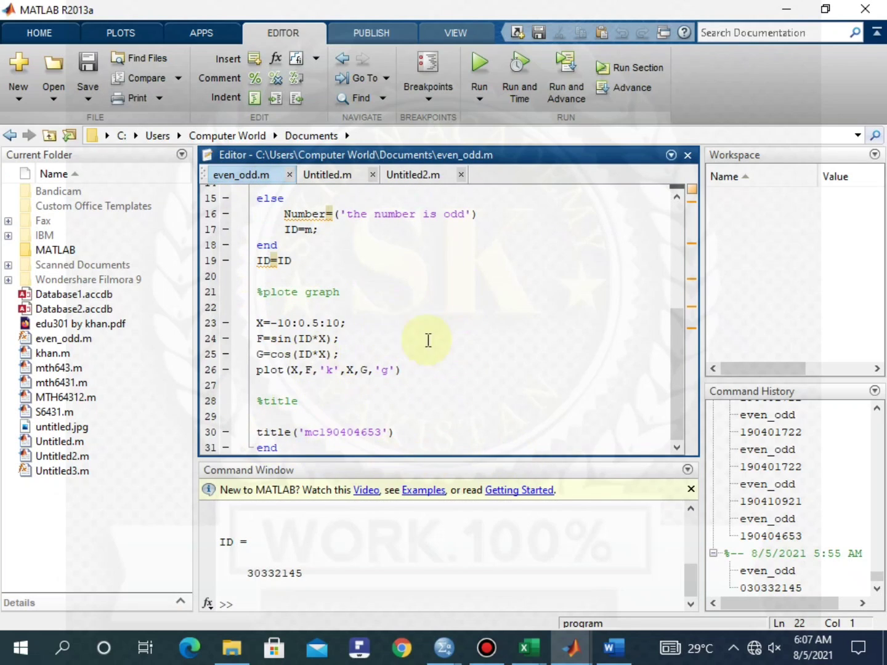
scroll(539, 373, "up", 5)
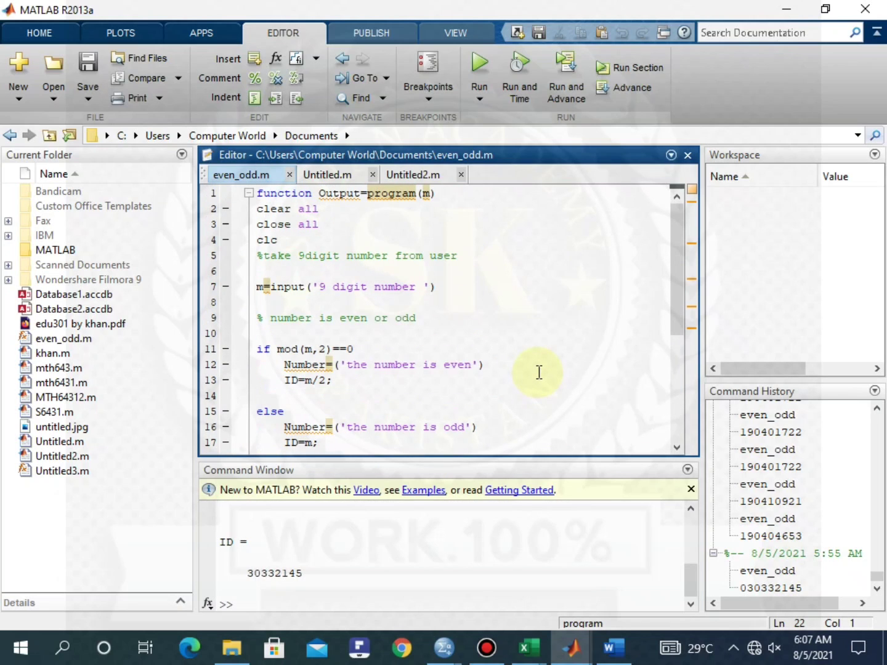
Run even_odd.m with a 9-digit ID number, then minimise the sine/cosine Figure 1
left_click(477, 67)
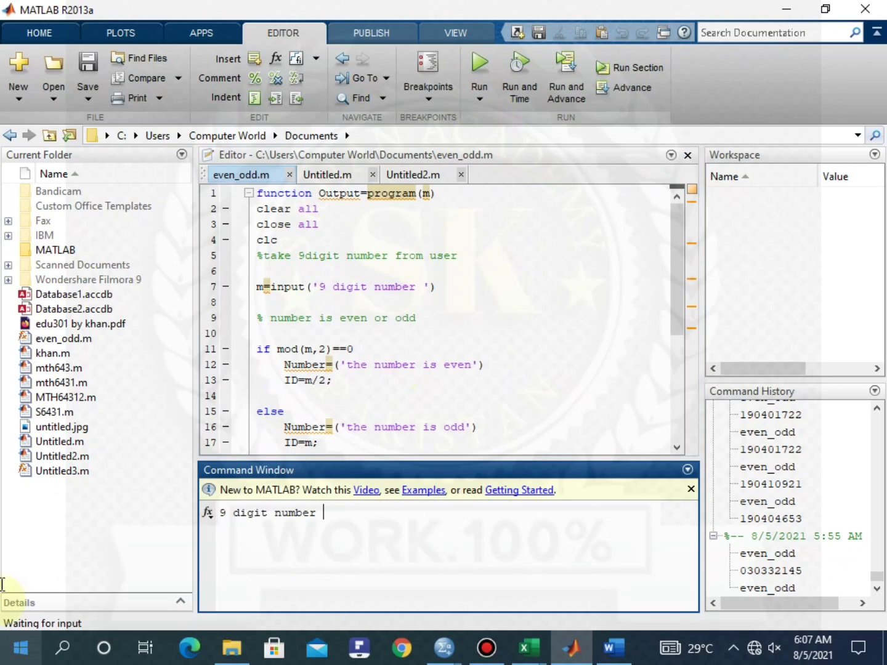
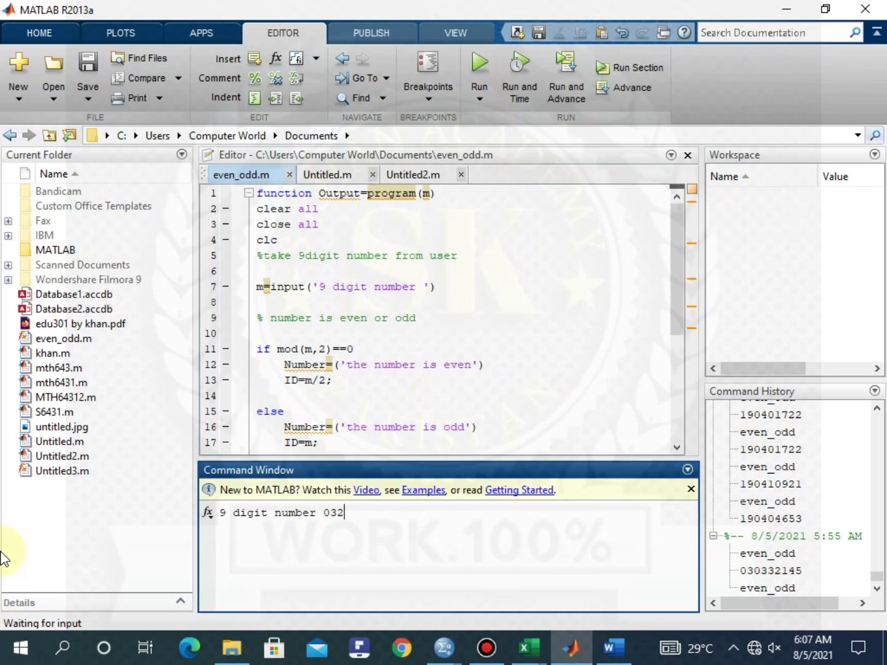
key("Return")
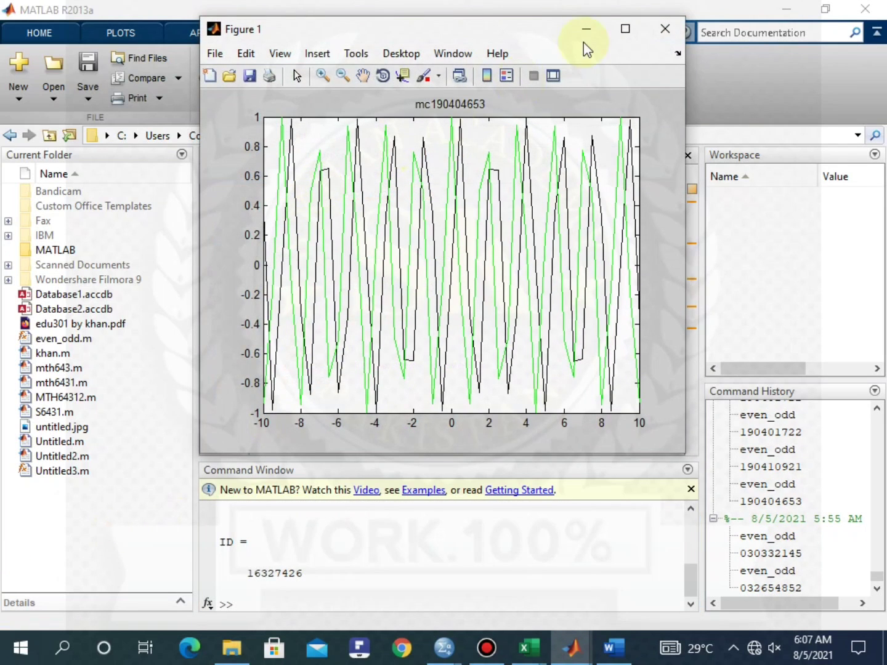
left_click(588, 30)
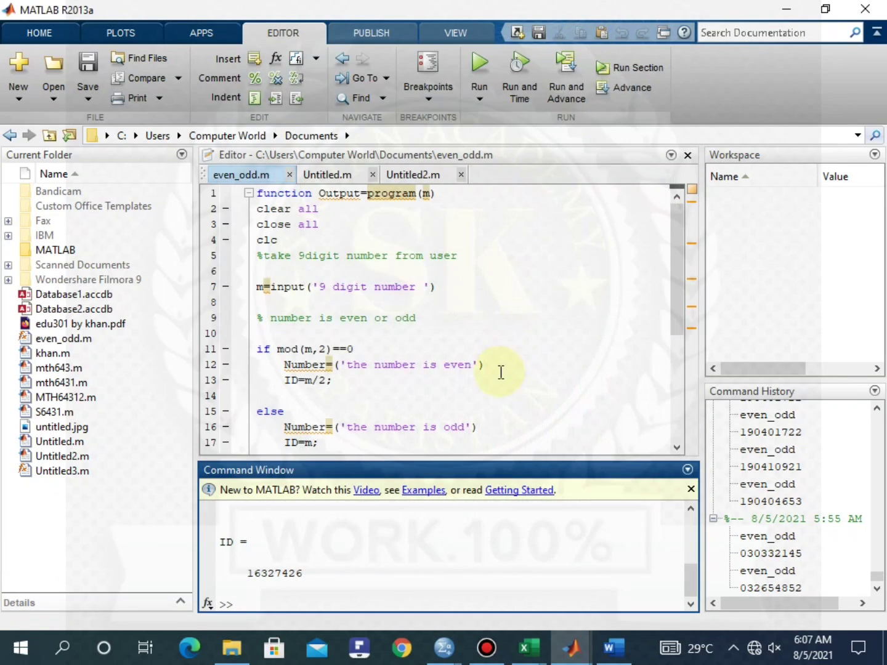
left_click(560, 333)
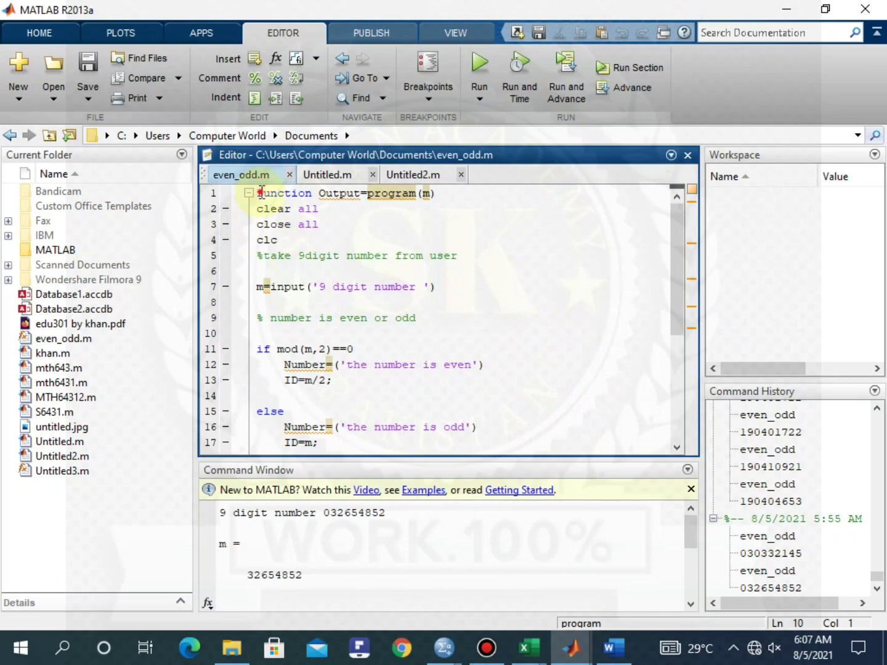
Copy all of even_odd.m and paste it in Document1 below the Descriptive Statistics table
left_click_drag(257, 192, 402, 452)
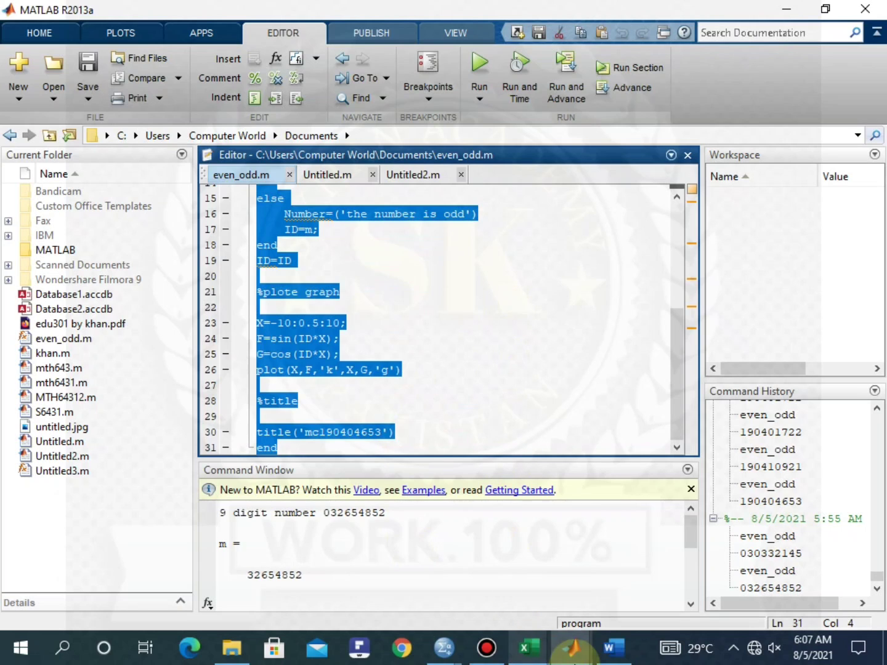
left_click(612, 647)
left_click(204, 445)
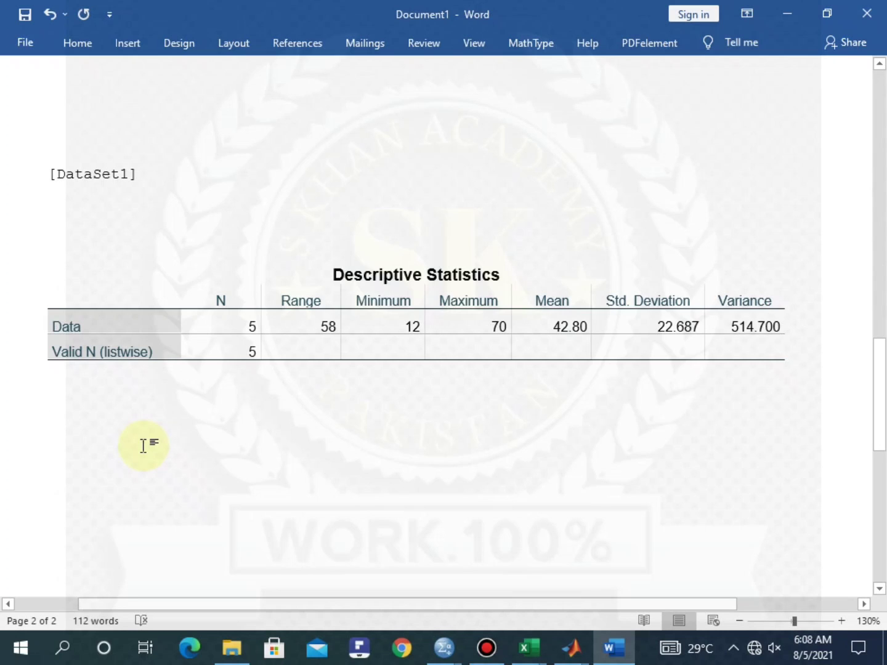
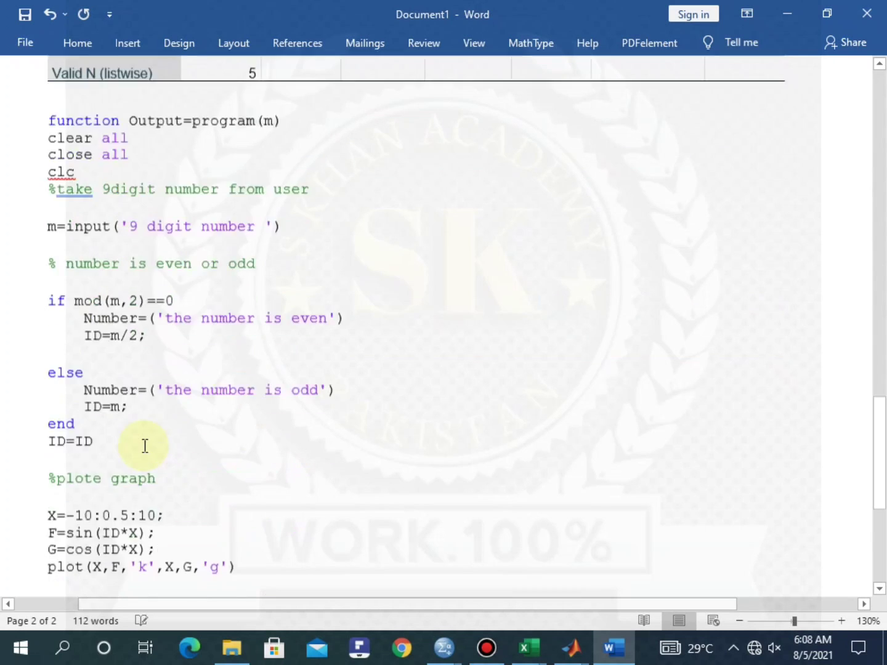